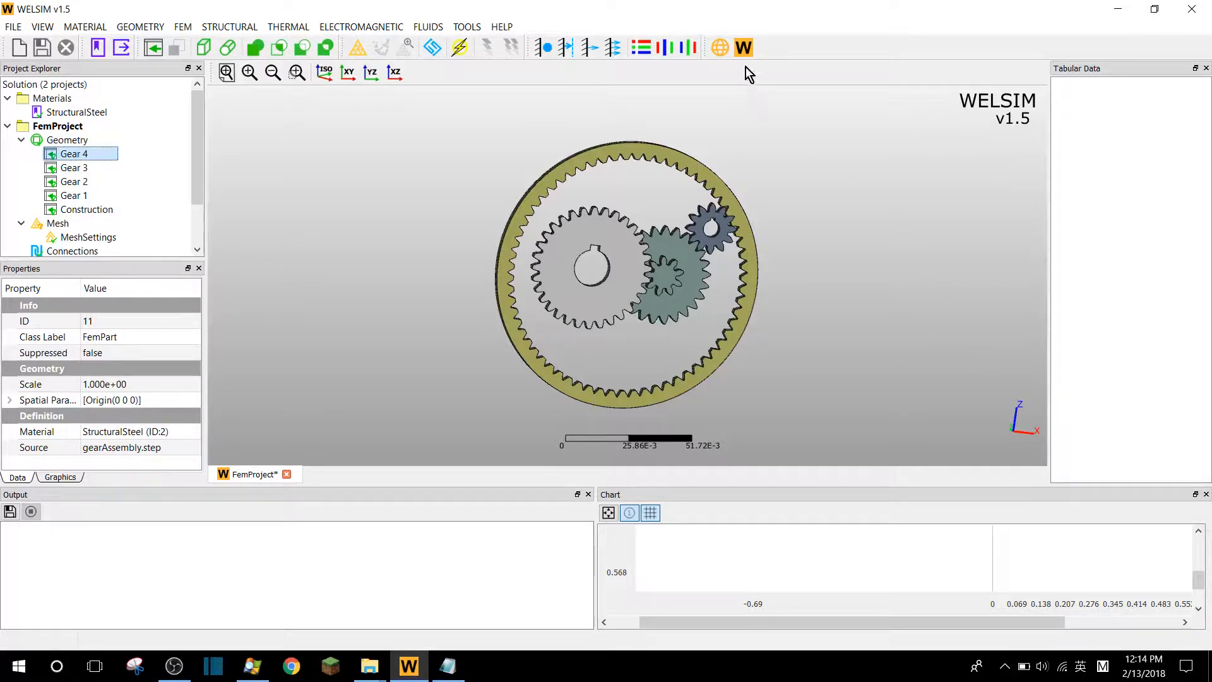
View the program's version and build information and close it again
{"action": "left_click", "coordinate": [745, 51]}
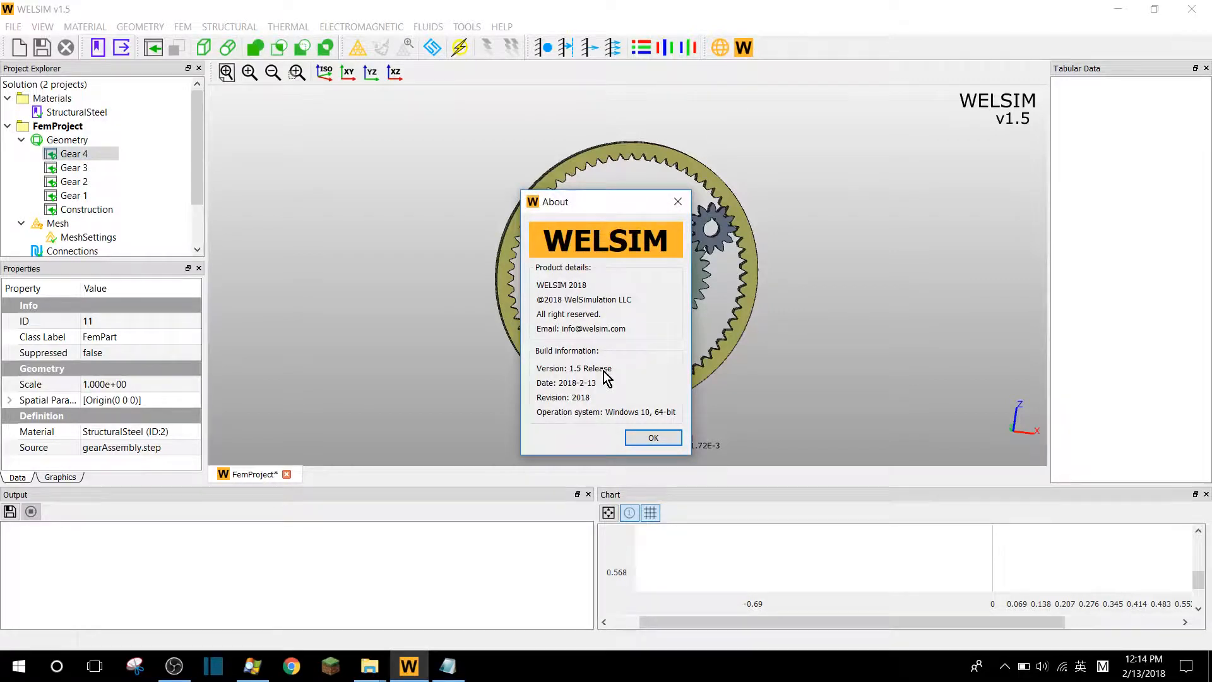
{"action": "left_click", "coordinate": [655, 438]}
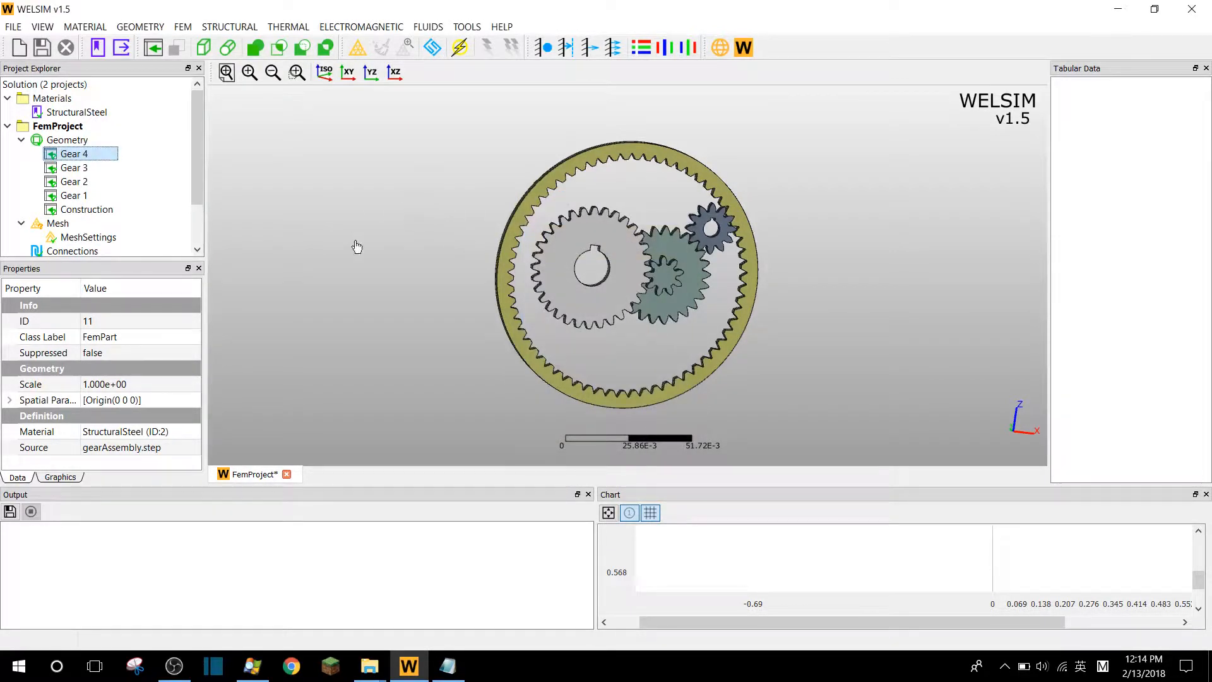
Enlarge the project tree area to show all its entries, and inspect the Materials folder and its StructuralSteel entry
{"action": "left_click_drag", "start_coordinate": [206, 202], "coordinate": [209, 201]}
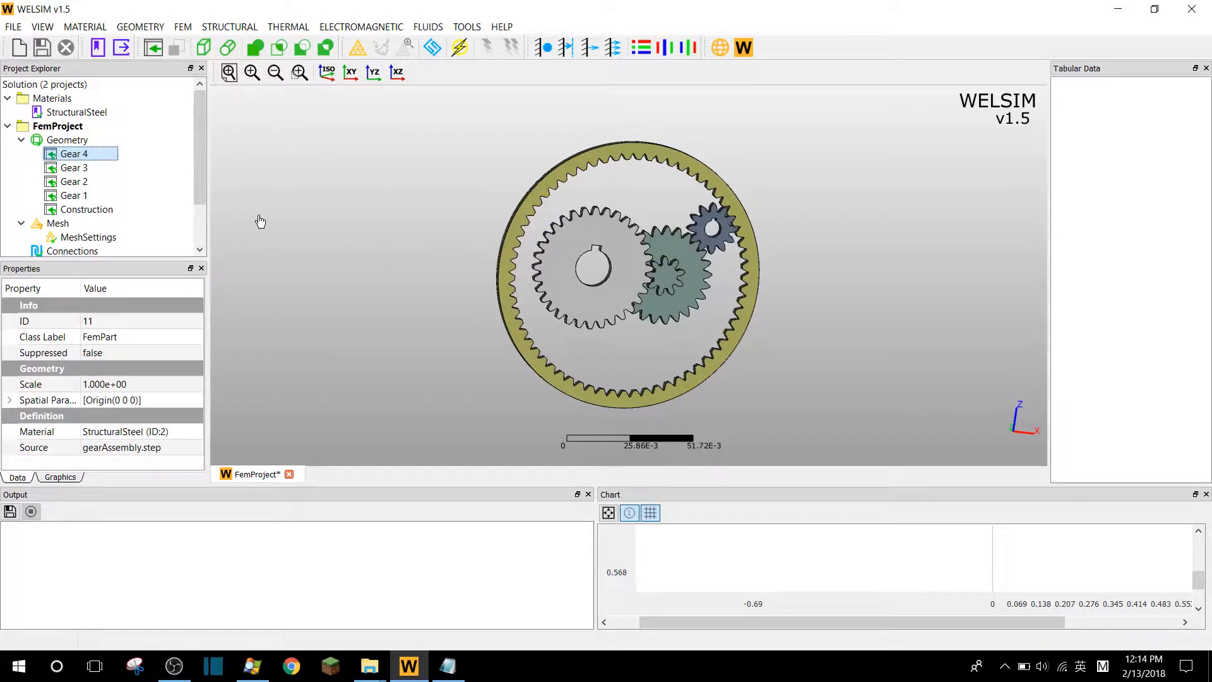
{"action": "left_click", "coordinate": [56, 100]}
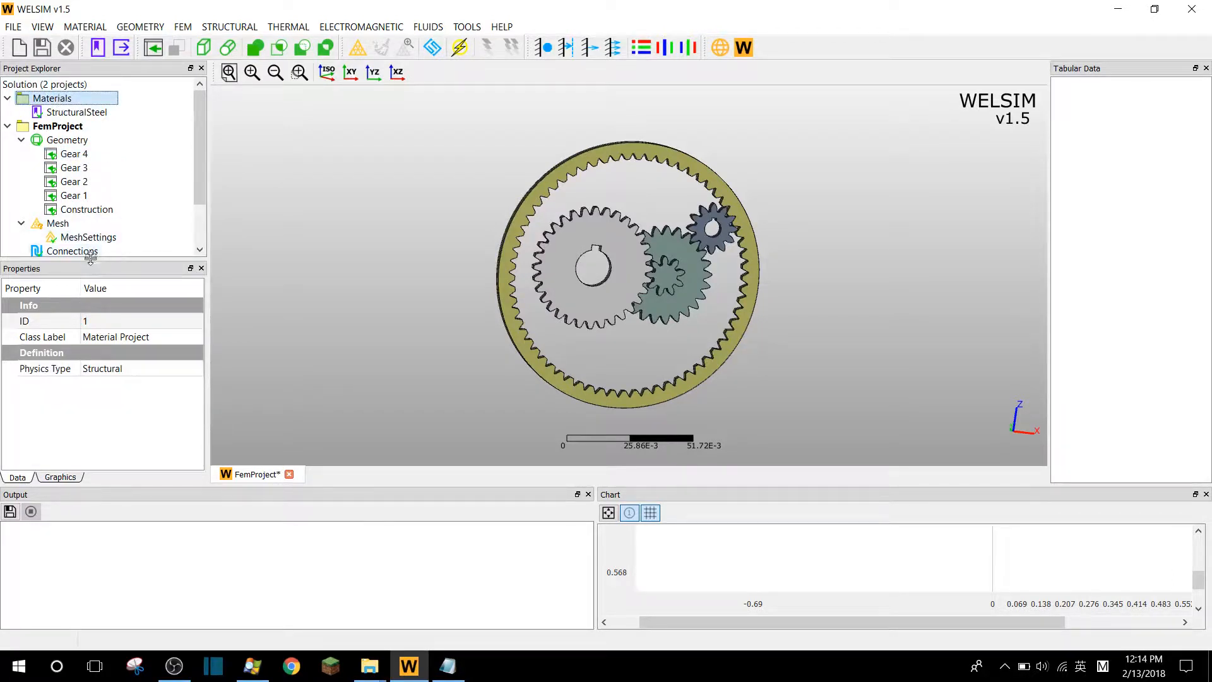
{"action": "left_click_drag", "start_coordinate": [92, 261], "coordinate": [96, 311]}
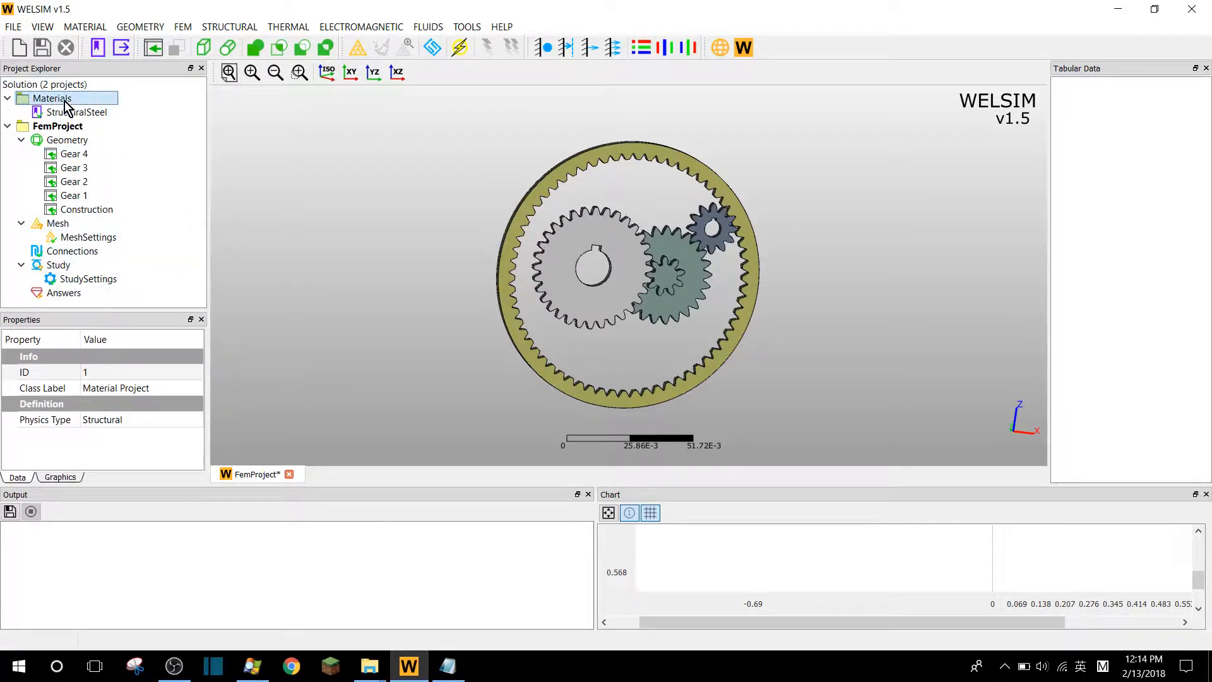
{"action": "left_click", "coordinate": [87, 115]}
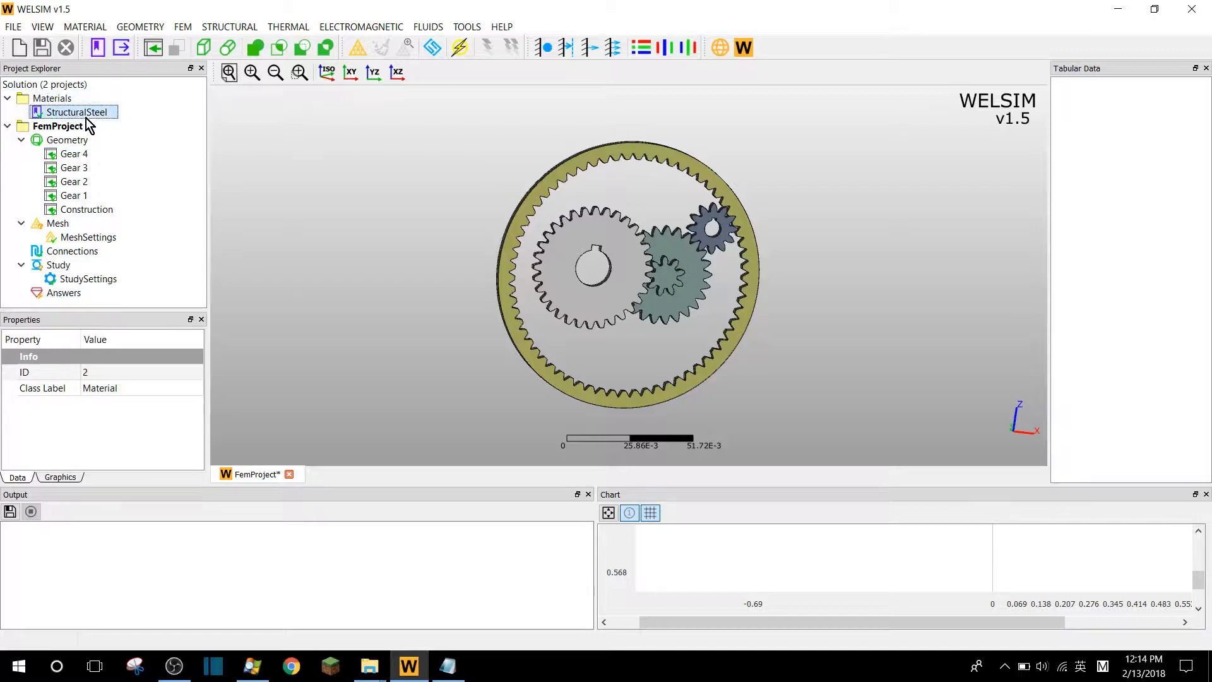
{"action": "left_click", "coordinate": [81, 101]}
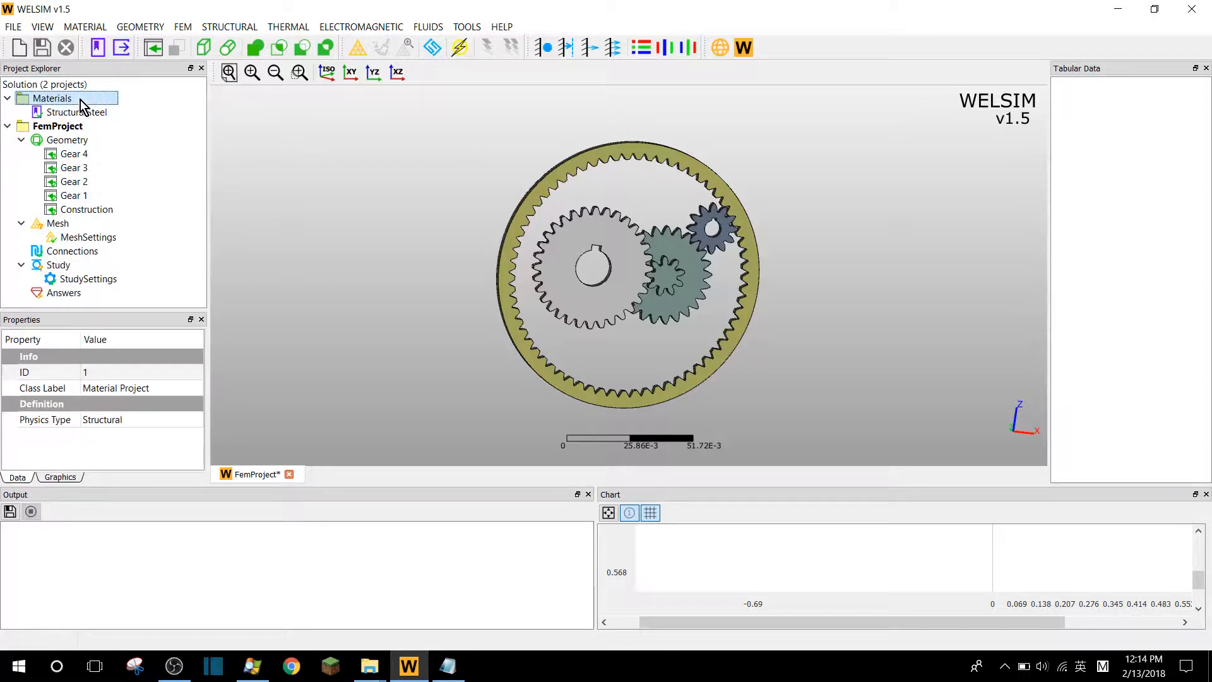
{"action": "right_click", "coordinate": [80, 100]}
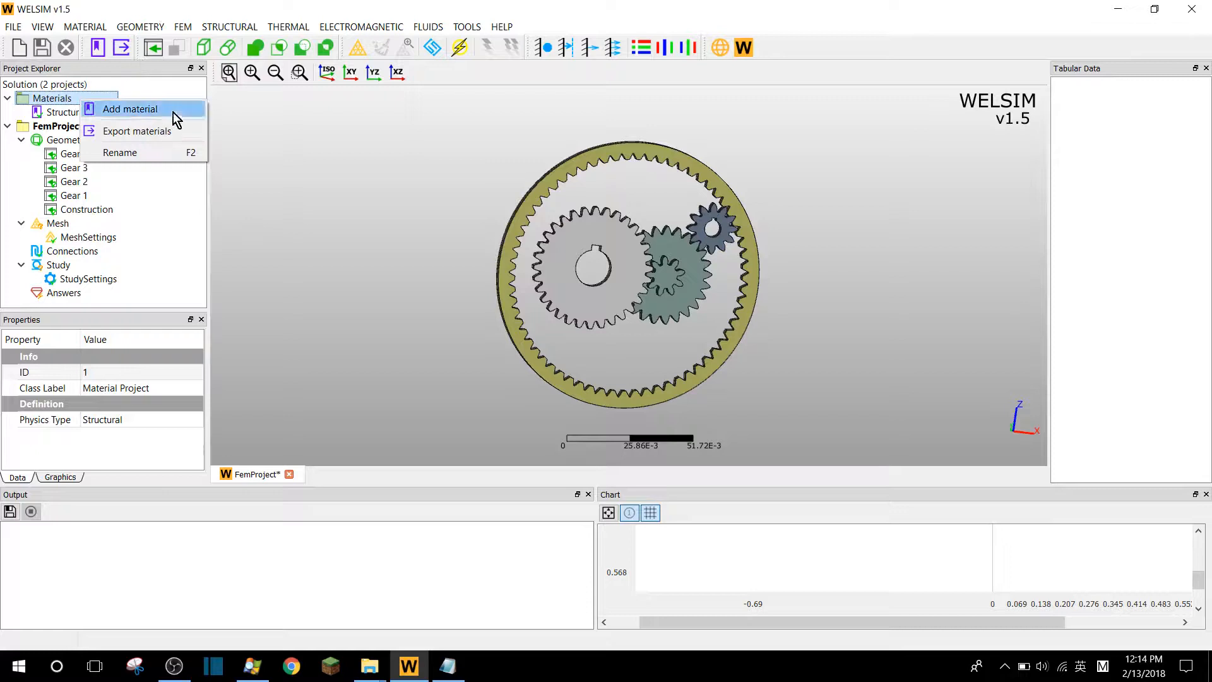
{"action": "left_click", "coordinate": [191, 12]}
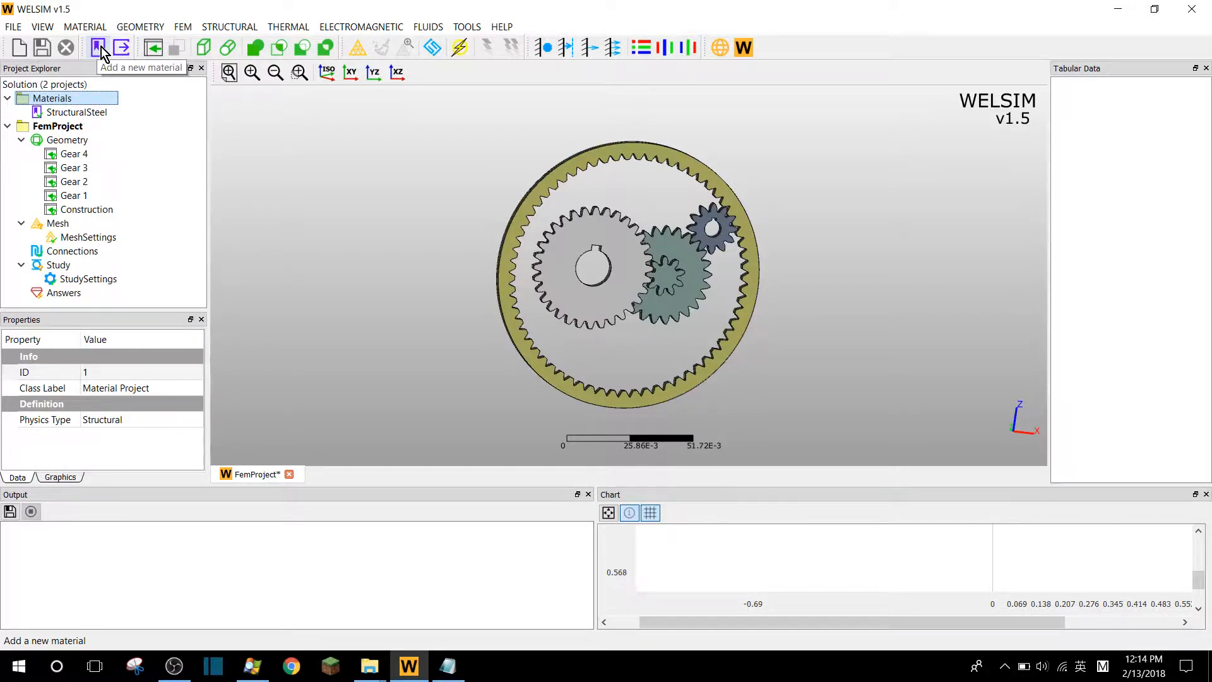
{"action": "left_click", "coordinate": [88, 28]}
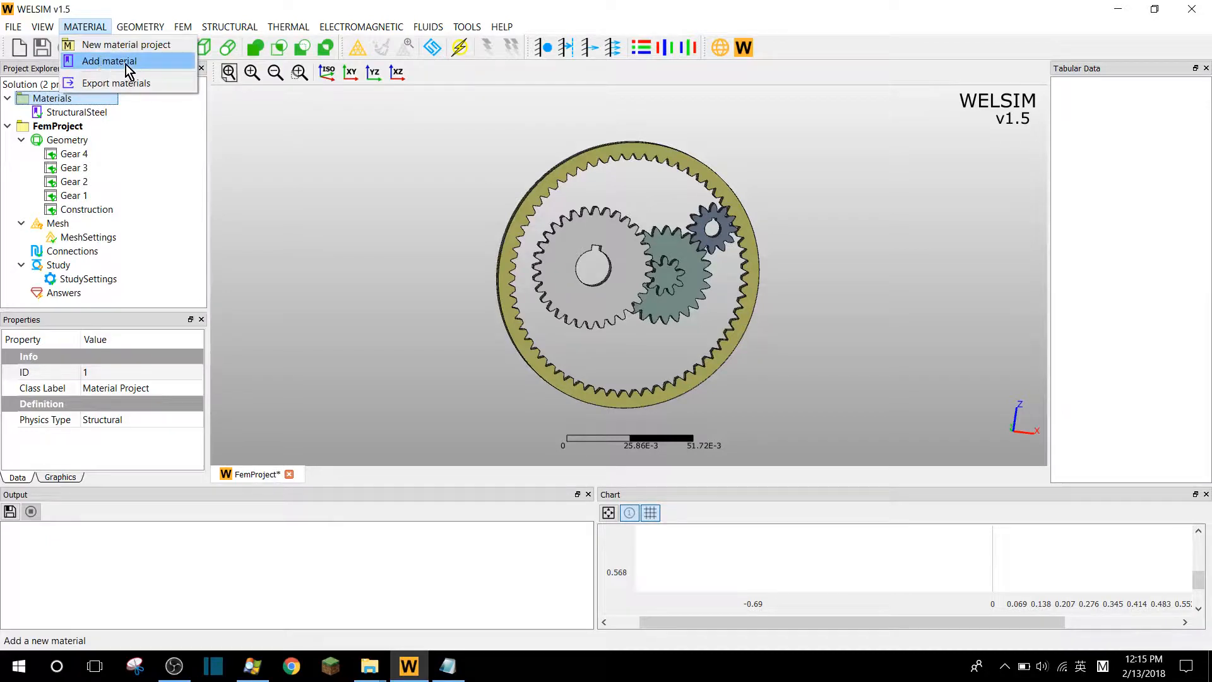
{"action": "left_click", "coordinate": [131, 3]}
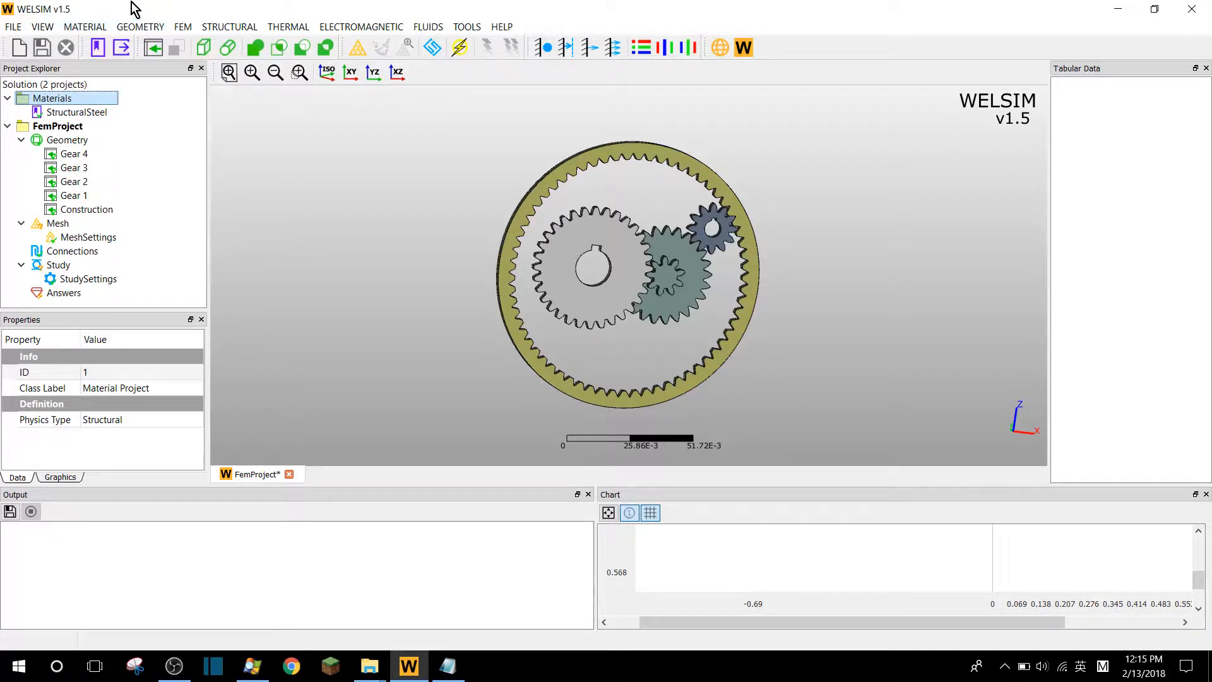
Add a new material to the Materials folder and open it for editing
{"action": "right_click", "coordinate": [77, 99]}
{"action": "left_click", "coordinate": [116, 109]}
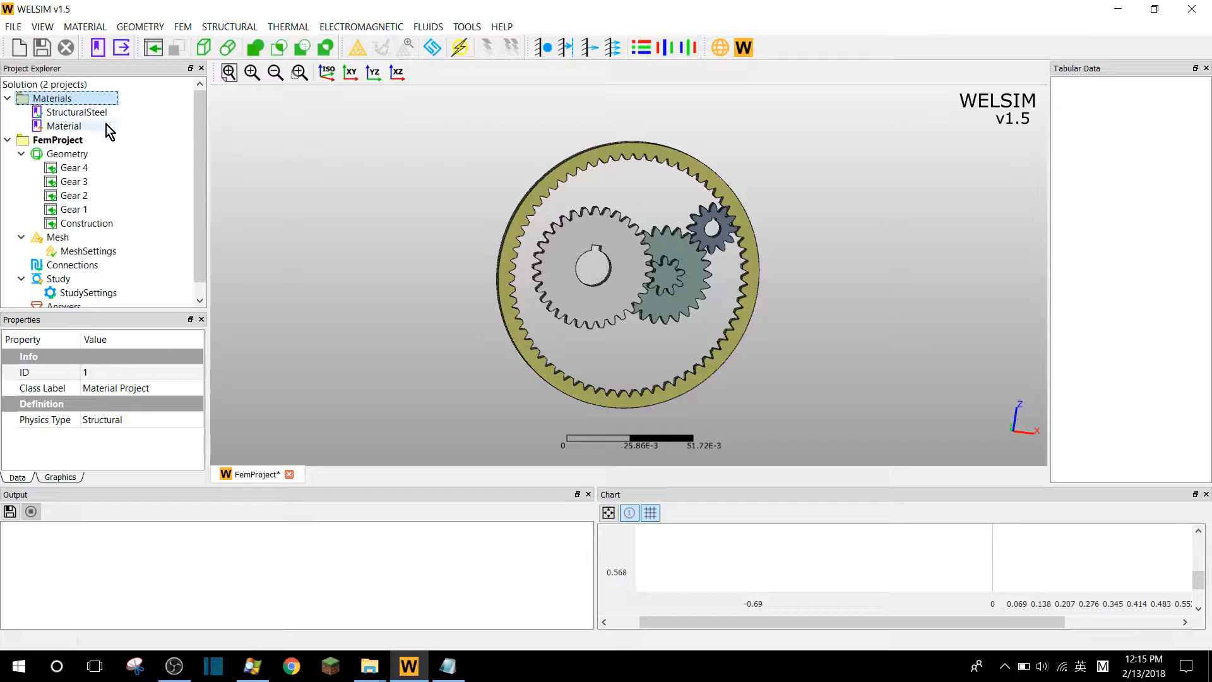
{"action": "left_click", "coordinate": [69, 126]}
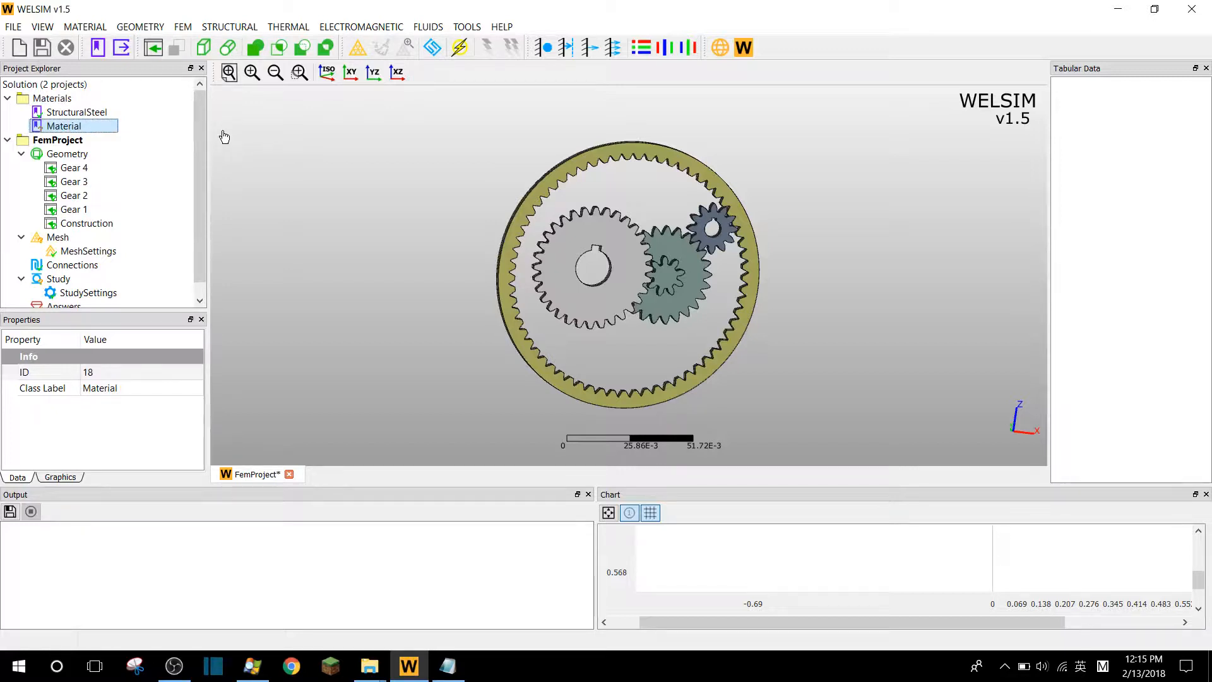
{"action": "right_click", "coordinate": [98, 127]}
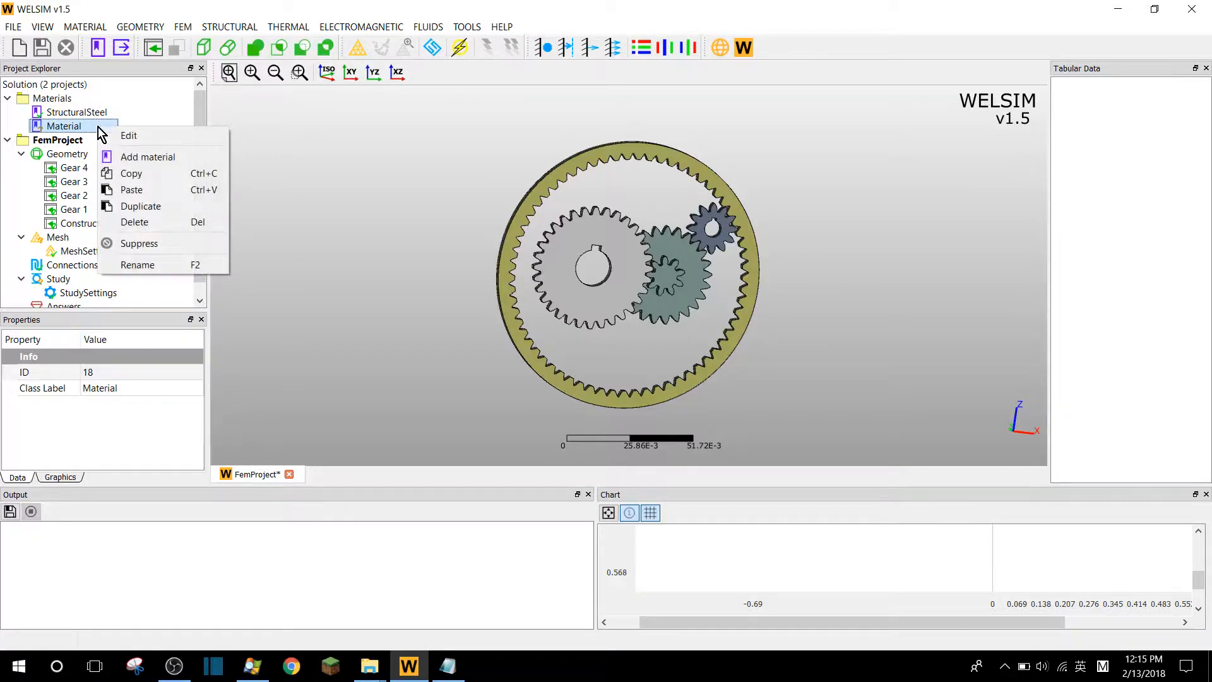
{"action": "left_click", "coordinate": [144, 135]}
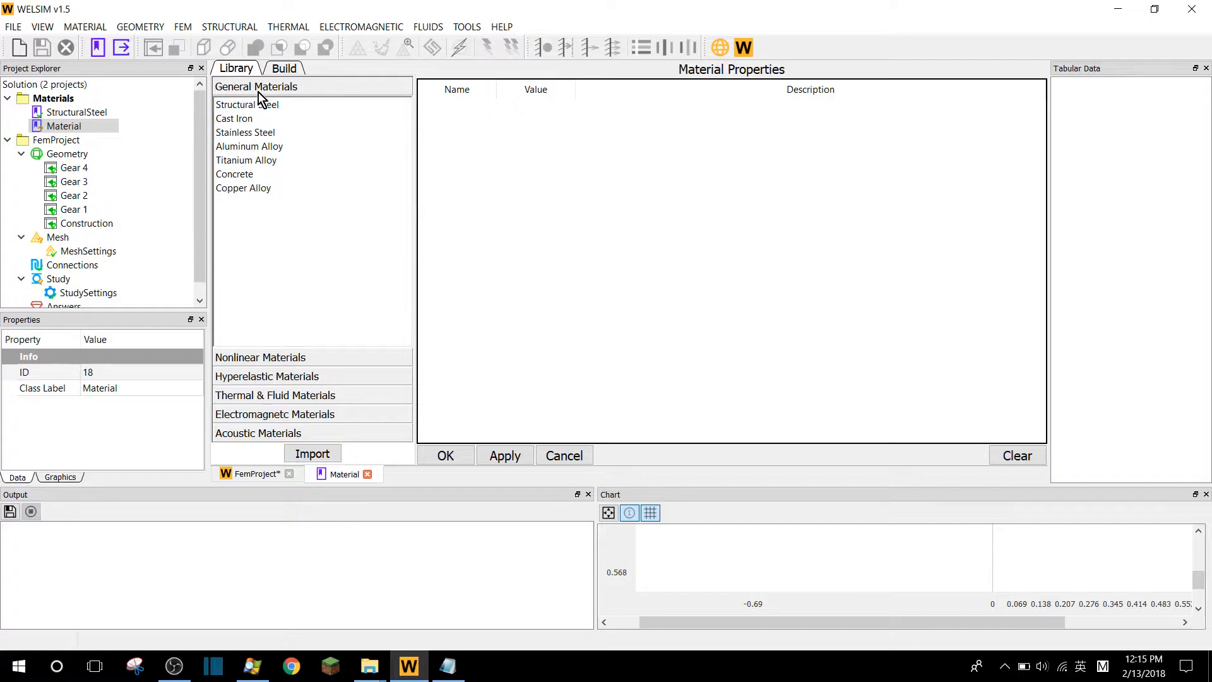
Browse the nonlinear, hyperelastic, thermal and fluid, electromagnetic and acoustic categories of the material library
{"action": "left_click", "coordinate": [276, 358]}
{"action": "left_click", "coordinate": [311, 377]}
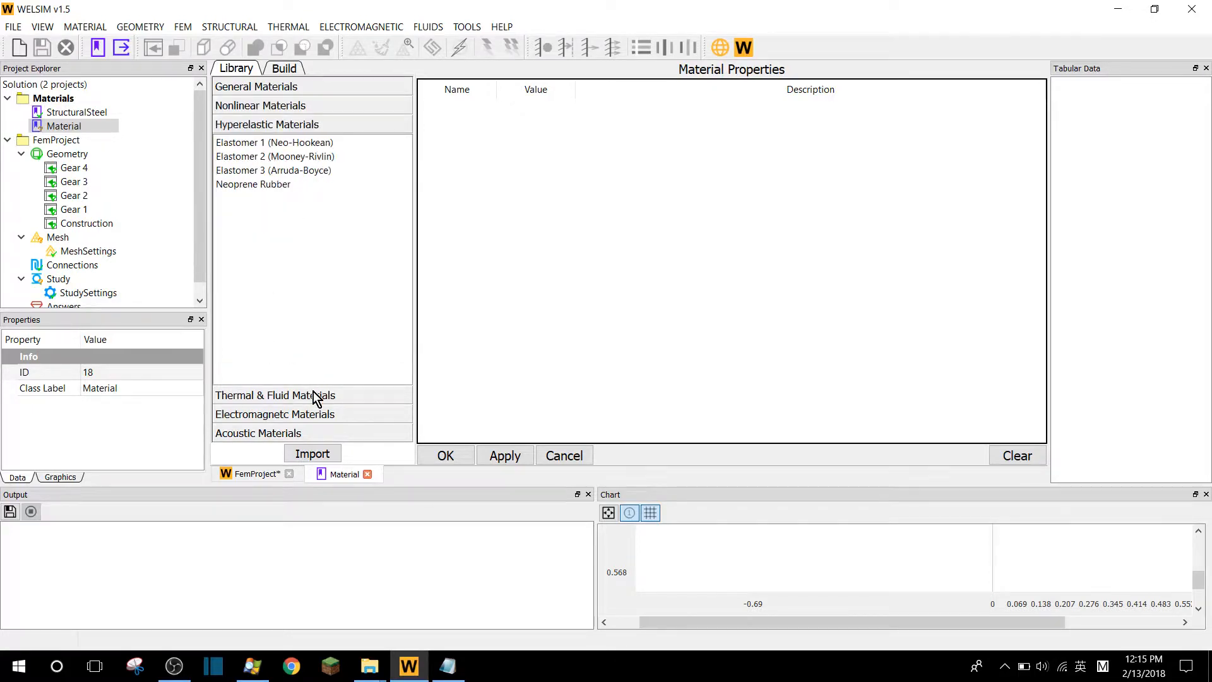
{"action": "left_click", "coordinate": [316, 396]}
{"action": "left_click", "coordinate": [321, 413]}
{"action": "left_click", "coordinate": [335, 433]}
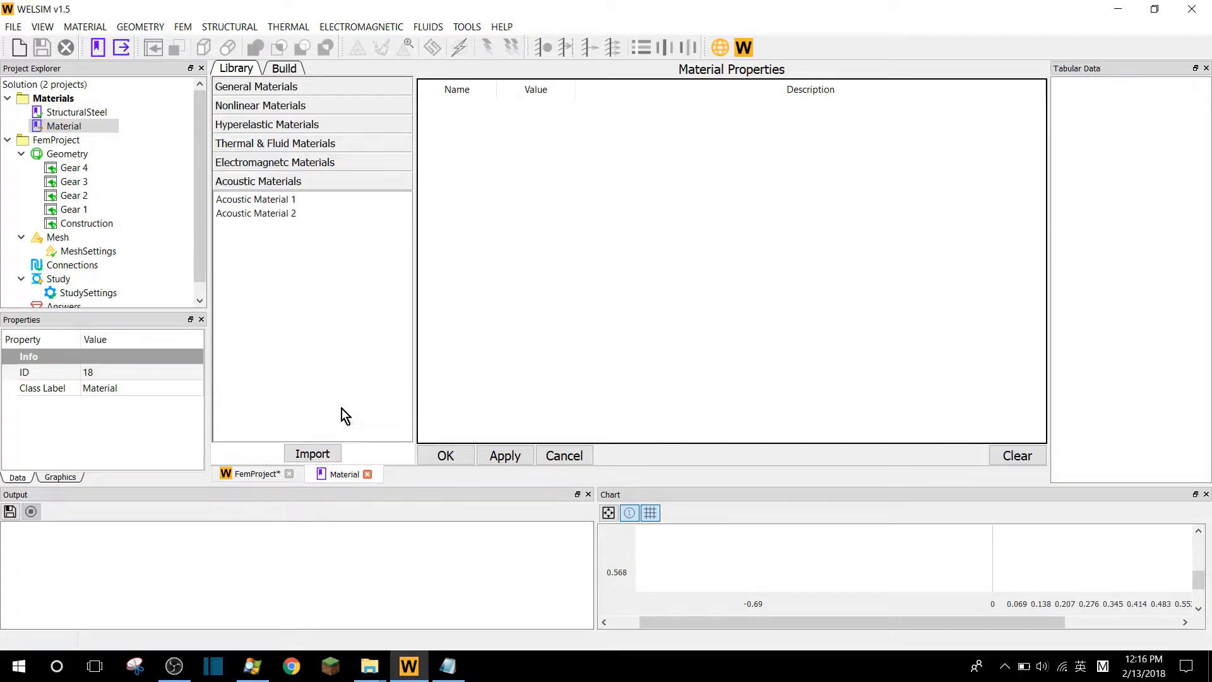
Load the Nonlinear Titanium Alloy properties from the library into the new material and accept them
{"action": "left_click", "coordinate": [292, 107]}
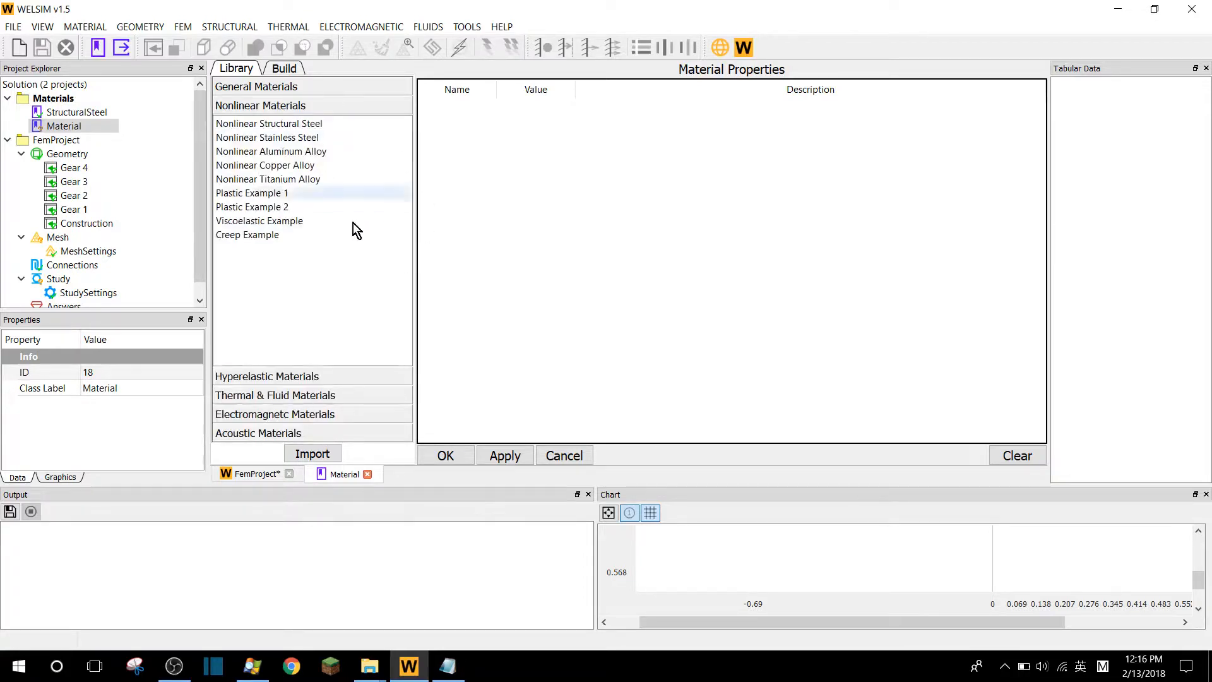
{"action": "left_click", "coordinate": [289, 179]}
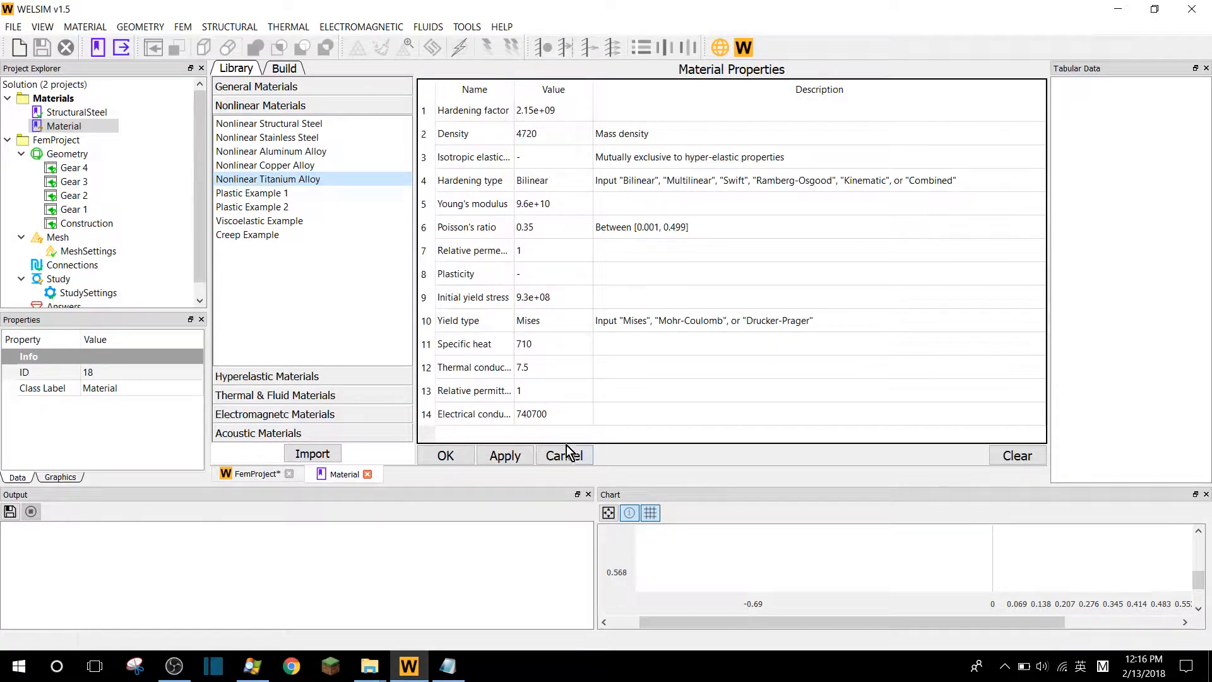
{"action": "left_click_drag", "start_coordinate": [515, 89], "coordinate": [558, 88]}
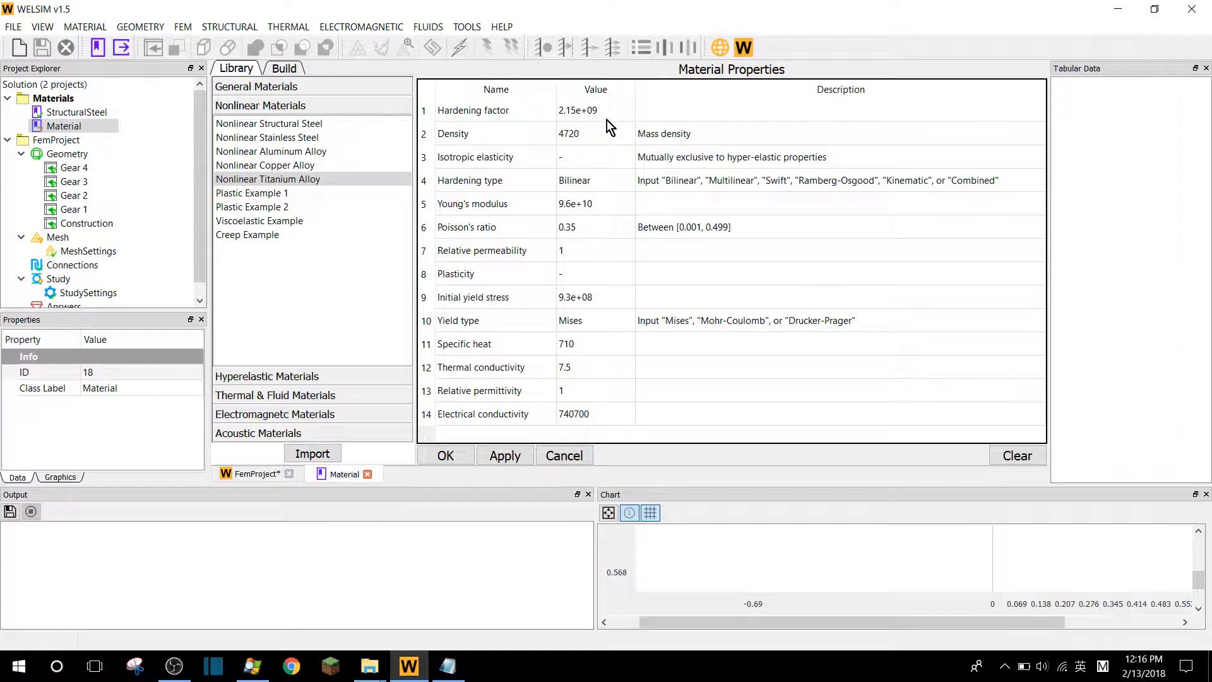
{"action": "left_click", "coordinate": [452, 456]}
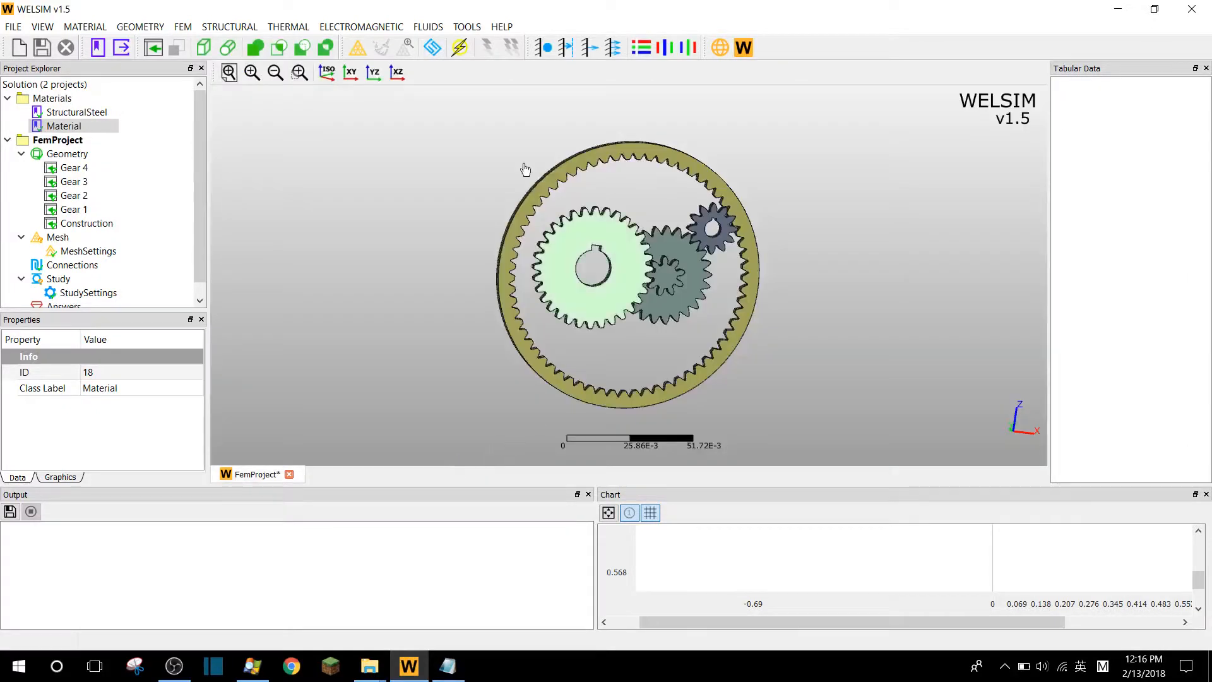
Rename the titanium alloy material as Ti
{"action": "right_click", "coordinate": [71, 129]}
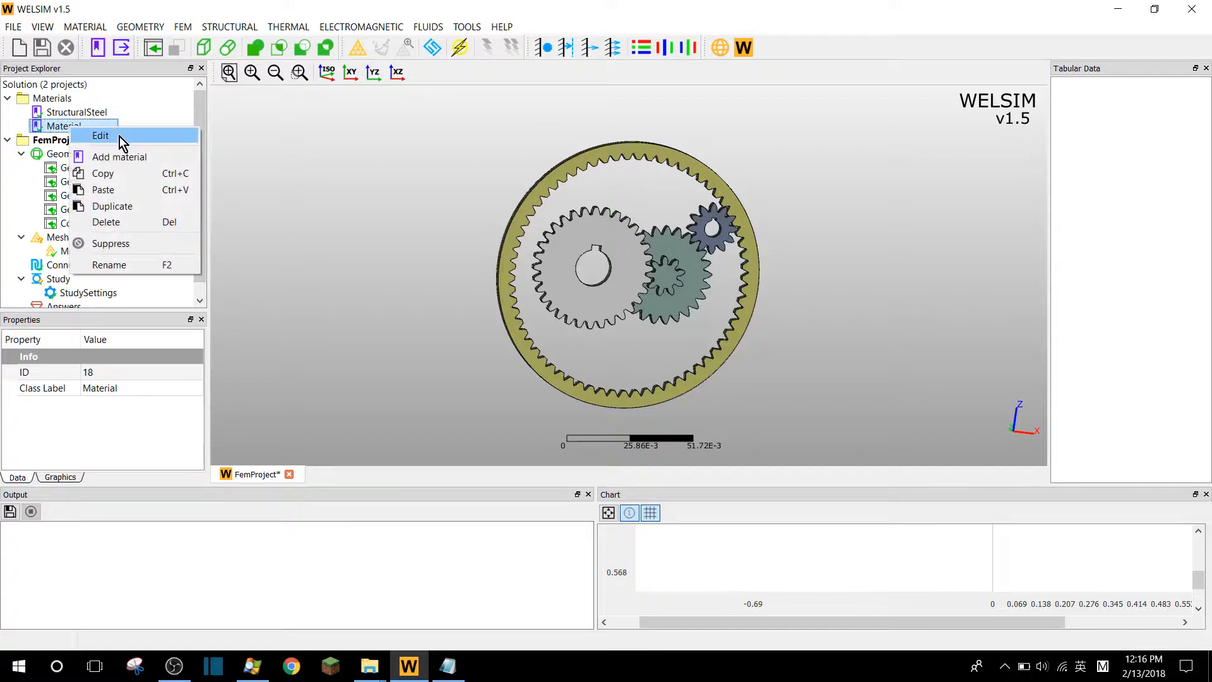
{"action": "left_click", "coordinate": [131, 265]}
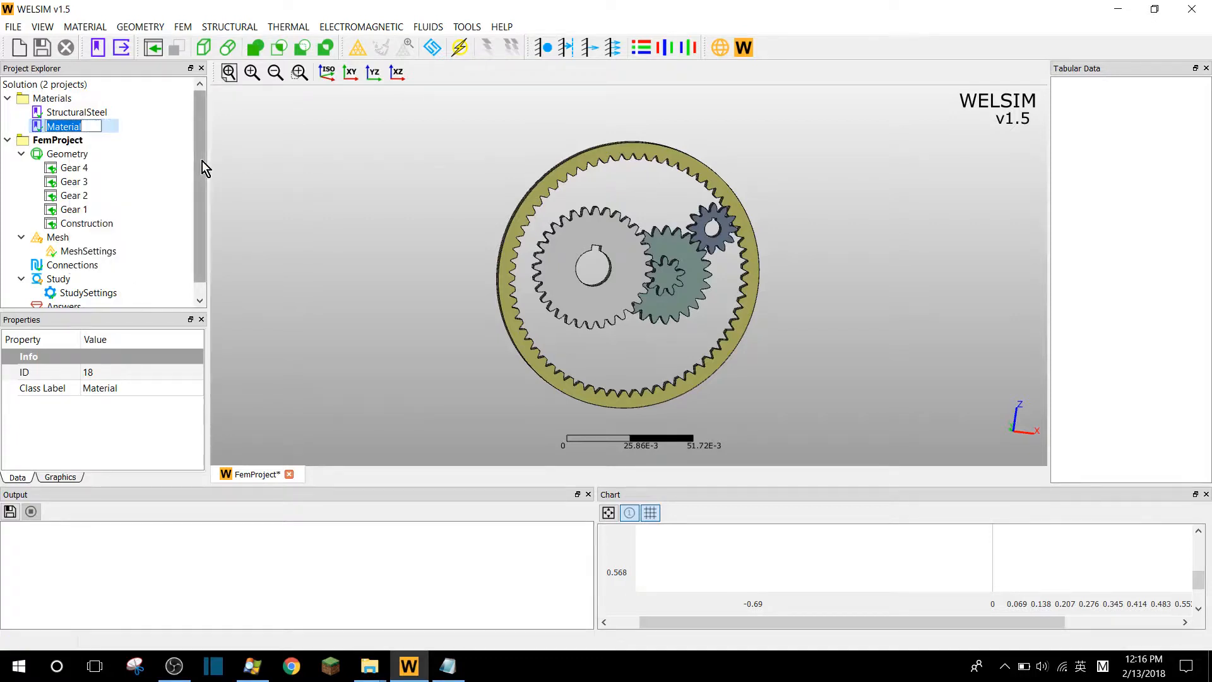
{"action": "type", "text": "Ti"}
{"action": "key", "text": "Return"}
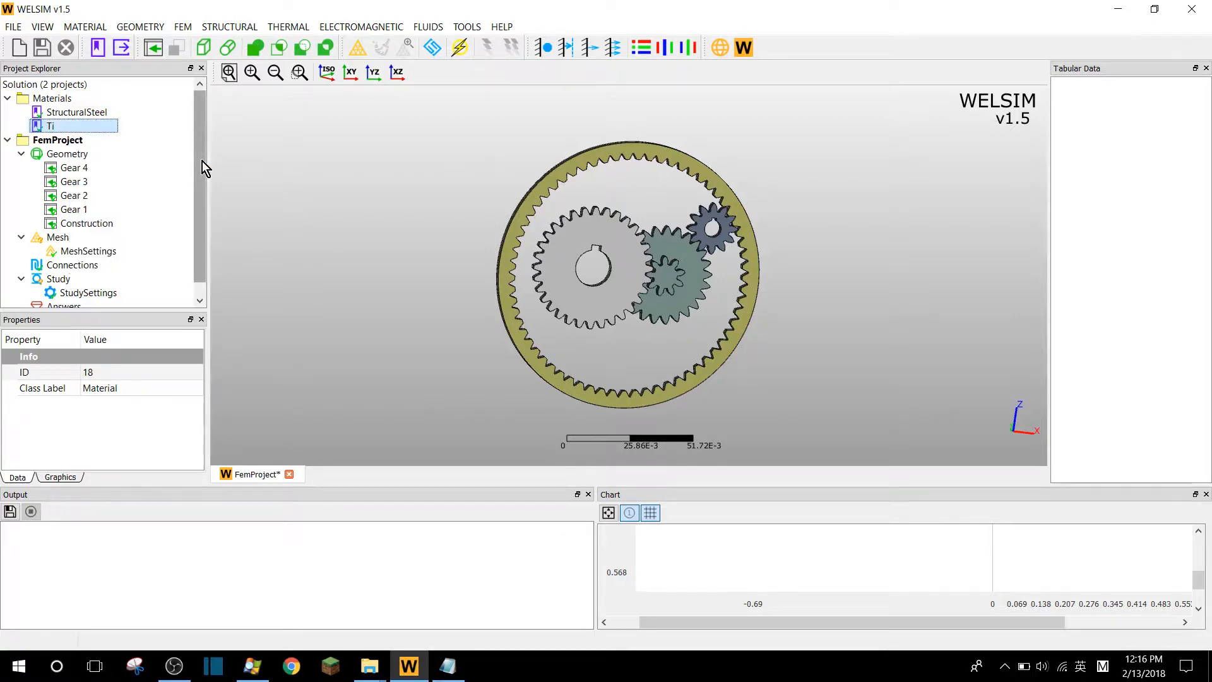
Add another material to the project and open it for building from individual properties
{"action": "left_click", "coordinate": [99, 49]}
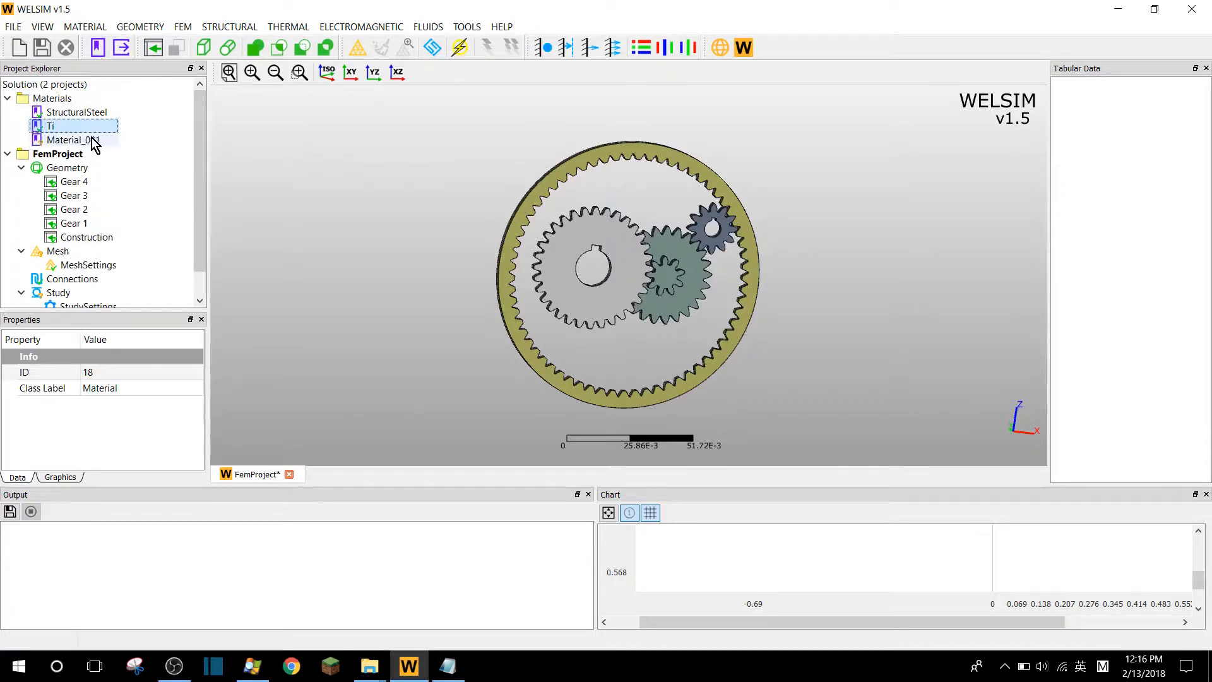
{"action": "double_click", "coordinate": [89, 141]}
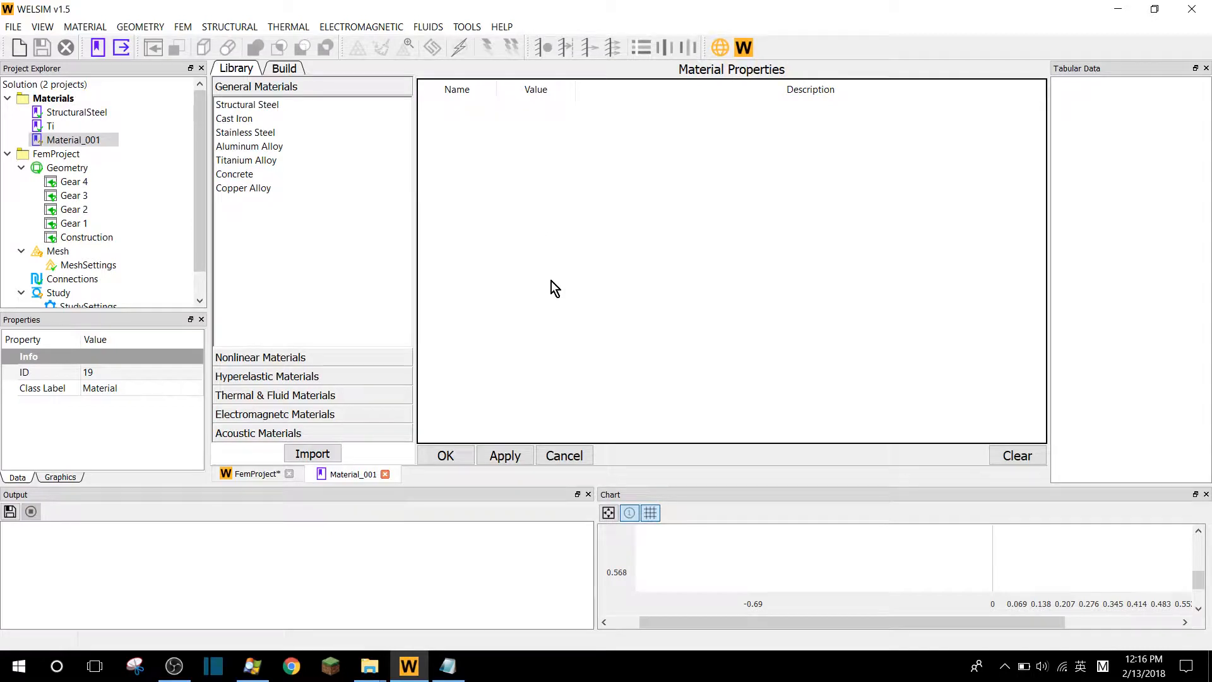
{"action": "left_click", "coordinate": [301, 73]}
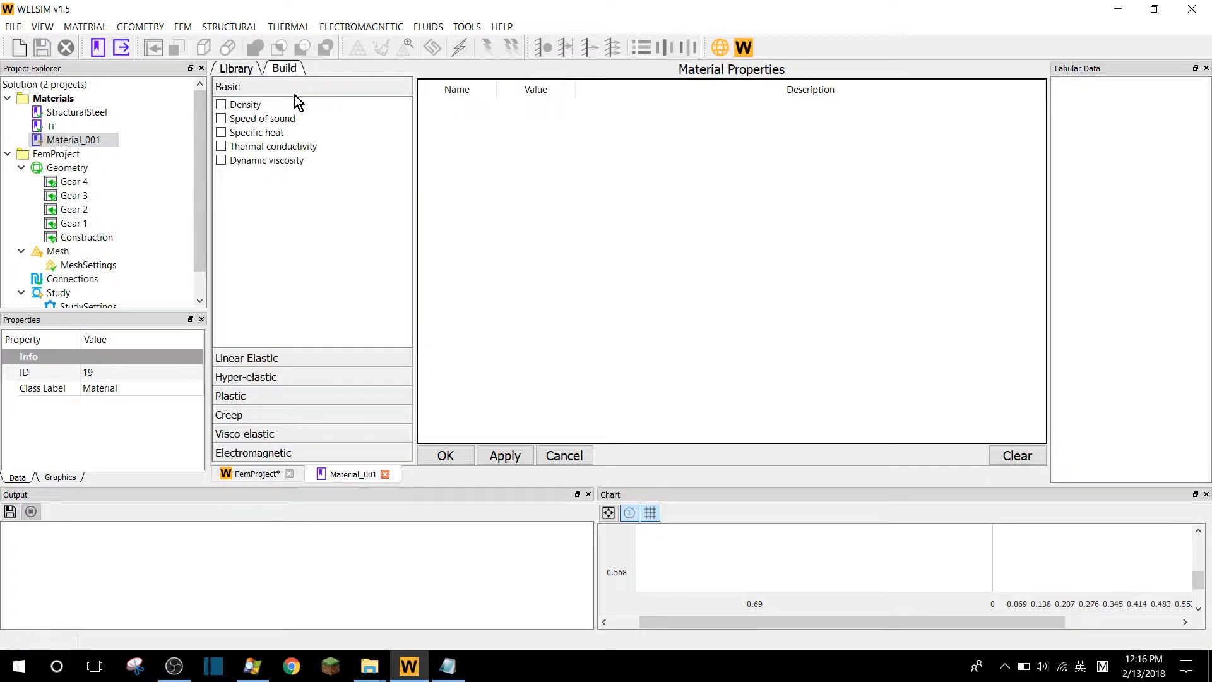
Add density, Young's modulus, isotropic elasticity and Poisson's ratio to the new material, and widen the property name column
{"action": "left_click", "coordinate": [221, 106]}
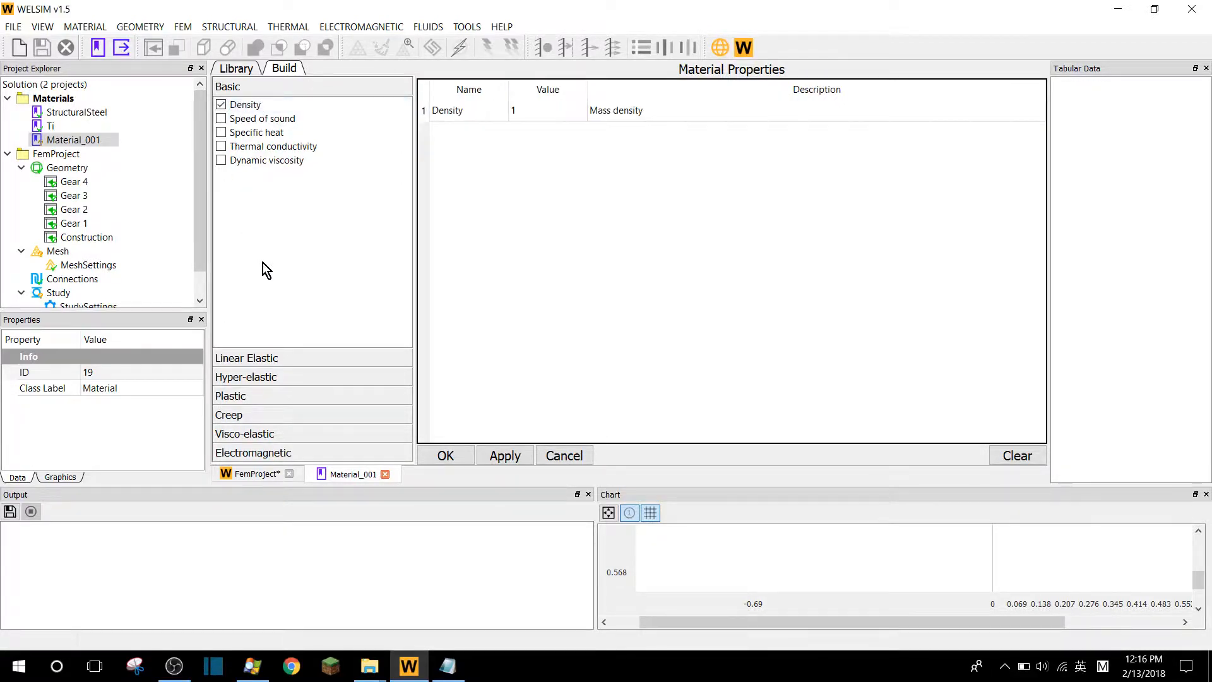
{"action": "left_click", "coordinate": [273, 361]}
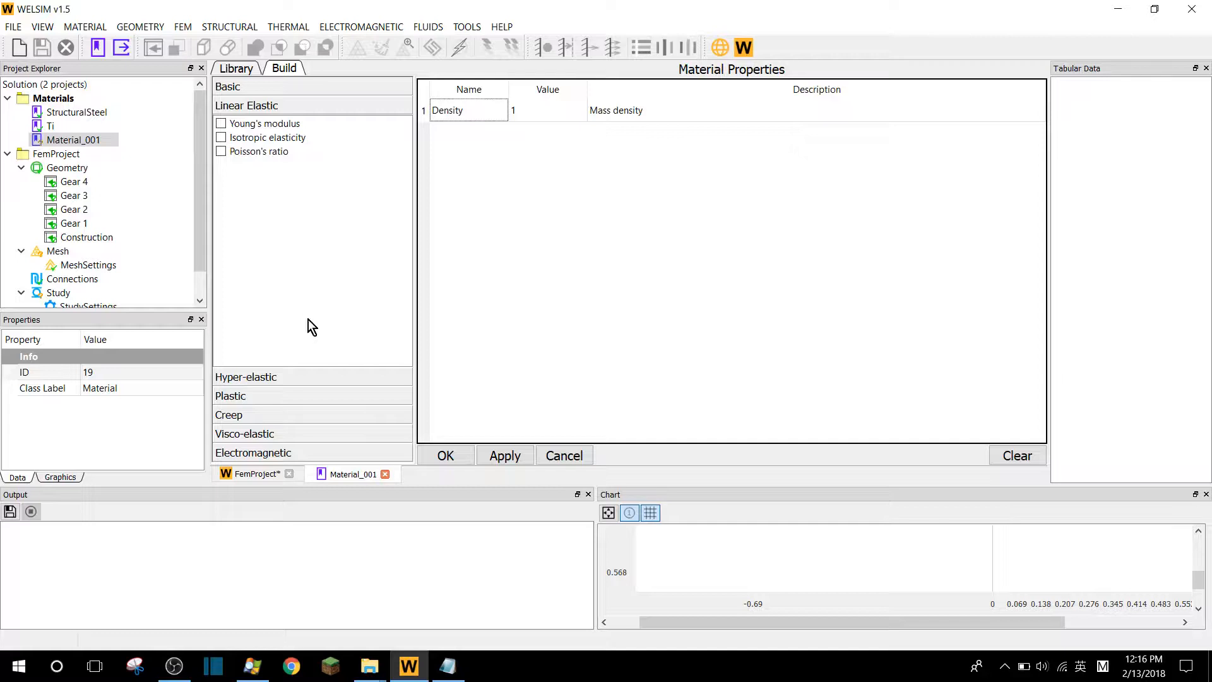
{"action": "left_click", "coordinate": [221, 123]}
{"action": "left_click", "coordinate": [221, 137]}
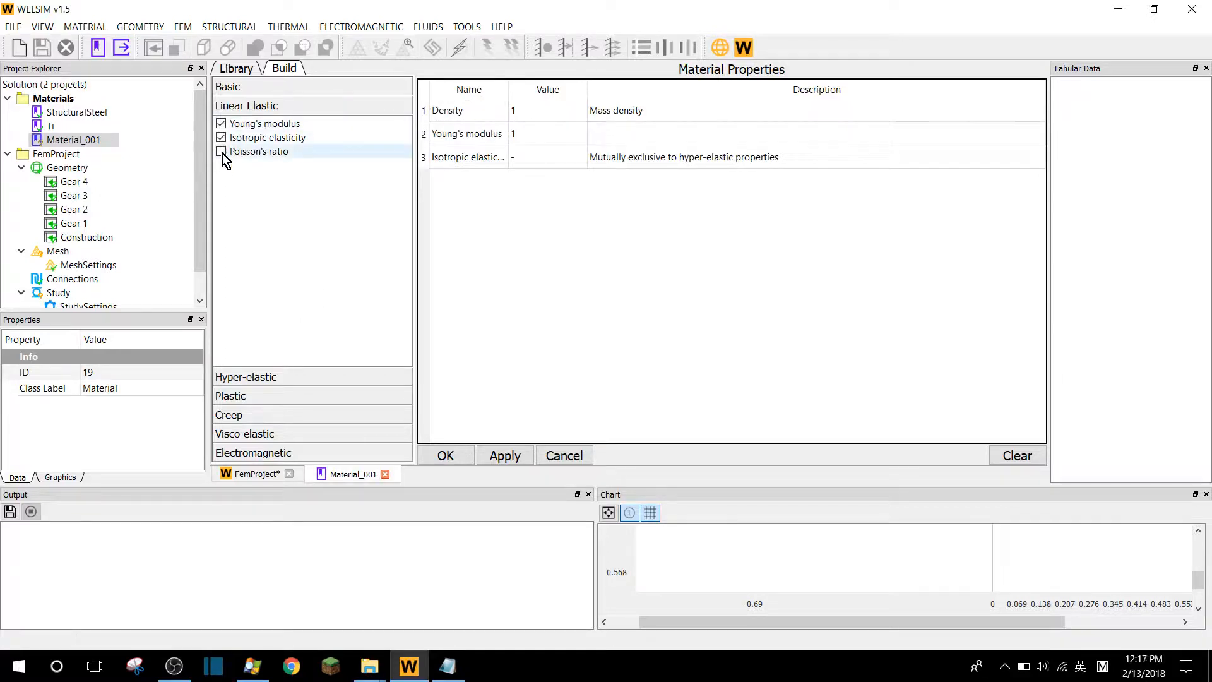
{"action": "left_click", "coordinate": [221, 152]}
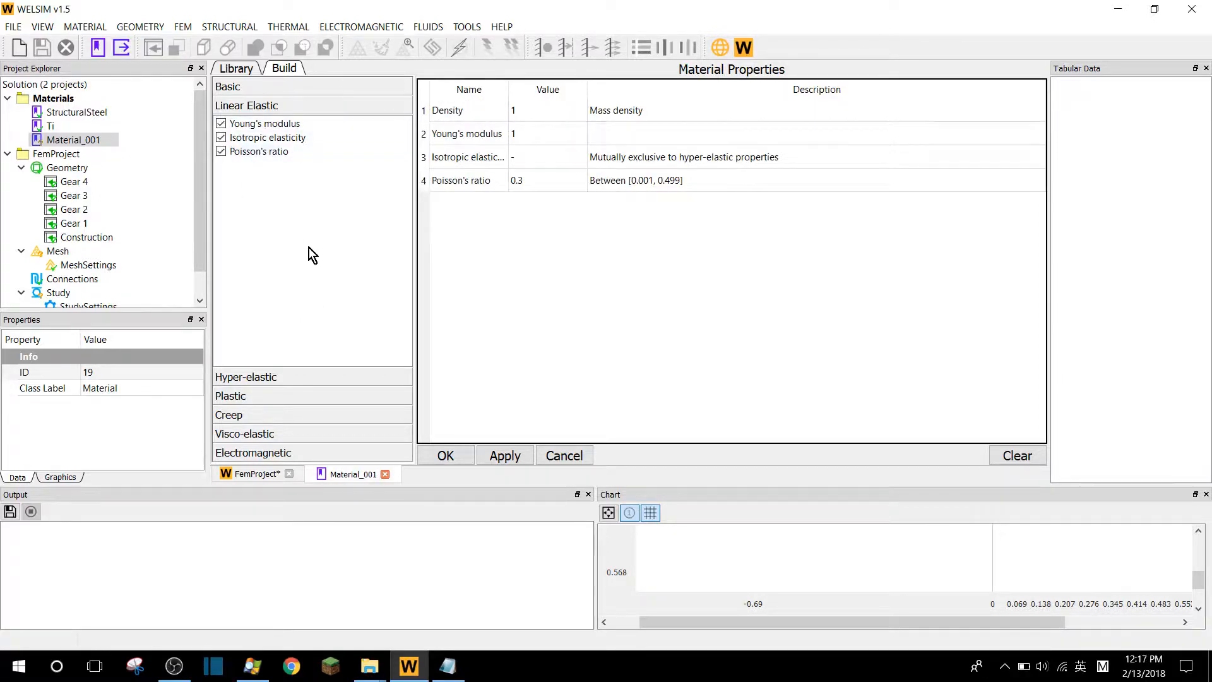
{"action": "left_click_drag", "start_coordinate": [509, 89], "coordinate": [535, 89]}
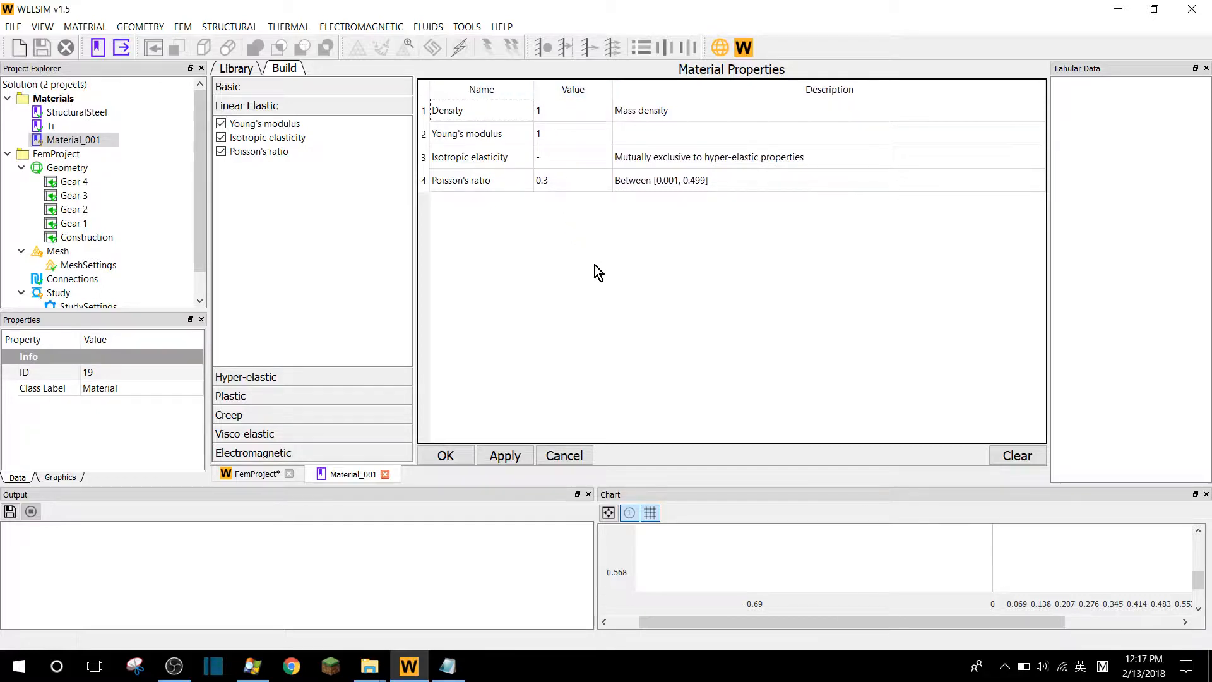
Set the new material's density to 6000, Young's modulus to 8.88e8 and Poisson's ratio to 0.25, and accept the definition
{"action": "double_click", "coordinate": [571, 113]}
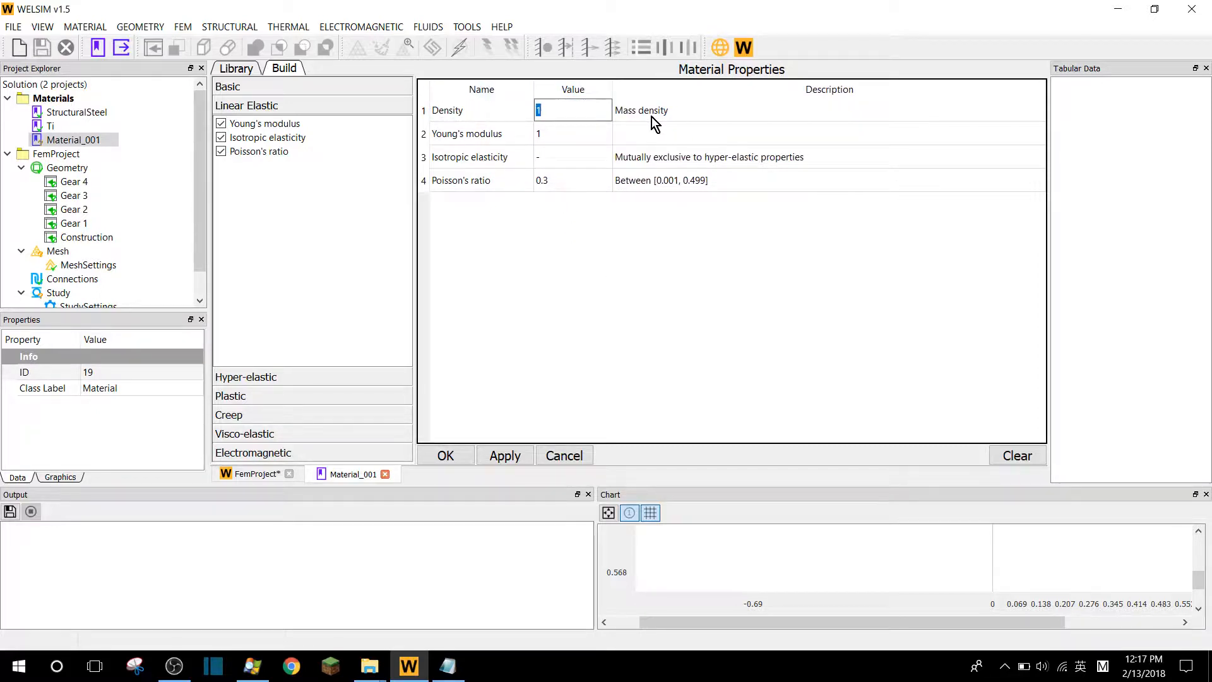
{"action": "type", "text": "6000"}
{"action": "left_click", "coordinate": [574, 133]}
{"action": "left_click", "coordinate": [574, 133]}
{"action": "type", "text": "8.88e8"}
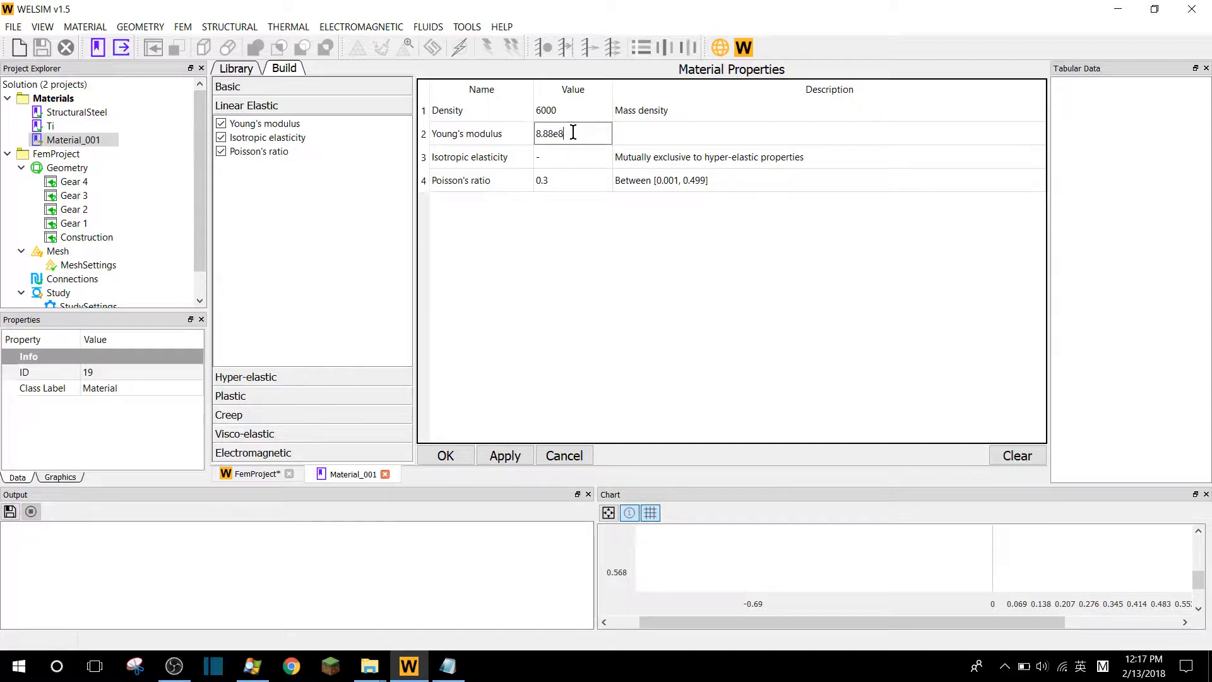
{"action": "double_click", "coordinate": [569, 181]}
{"action": "type", "text": "0."}
{"action": "type", "text": "25"}
{"action": "left_click", "coordinate": [447, 457]}
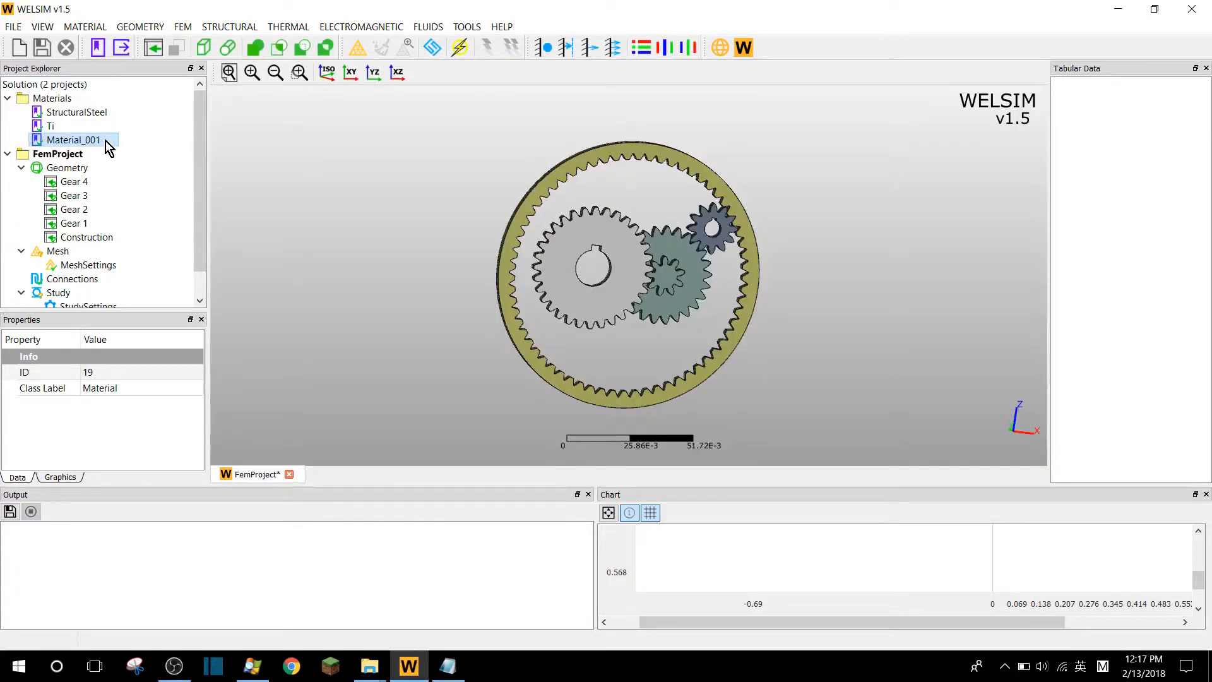
Rename the newly added custom material Material_001 as myNewMat
{"action": "left_click", "coordinate": [108, 144]}
{"action": "left_click", "coordinate": [117, 145]}
{"action": "type", "text": "myMa"}
{"action": "key", "text": "BackSpace"}
{"action": "key", "text": "BackSpace"}
{"action": "type", "text": "NewMat"}
{"action": "key", "text": "Return"}
{"action": "left_click", "coordinate": [100, 131]}
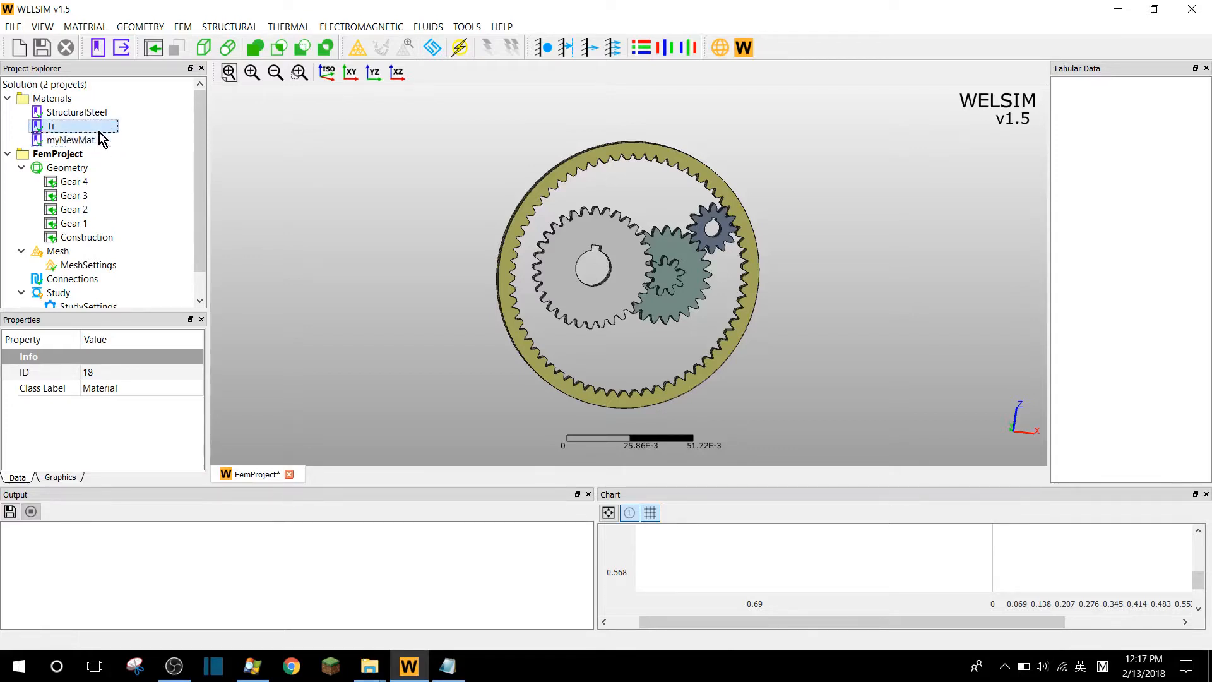
{"action": "left_click", "coordinate": [104, 140]}
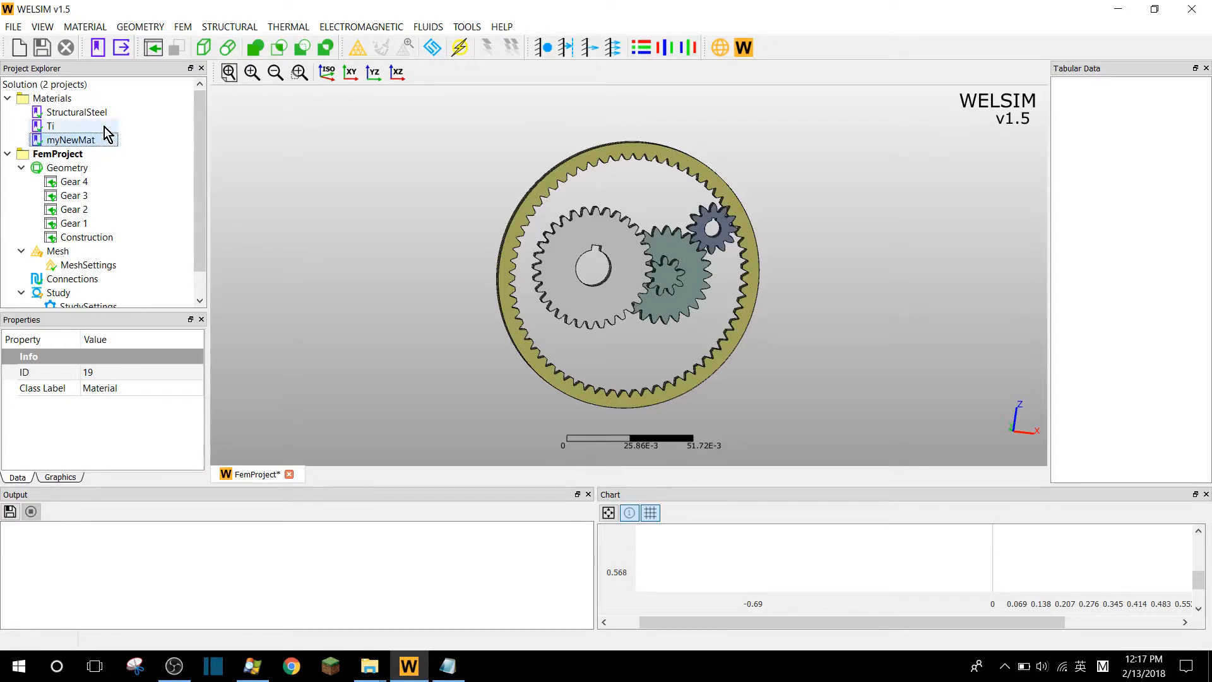
Enlarge the properties area to show all settings of Gear 4, and assign the Ti material to that gear
{"action": "left_click", "coordinate": [91, 182]}
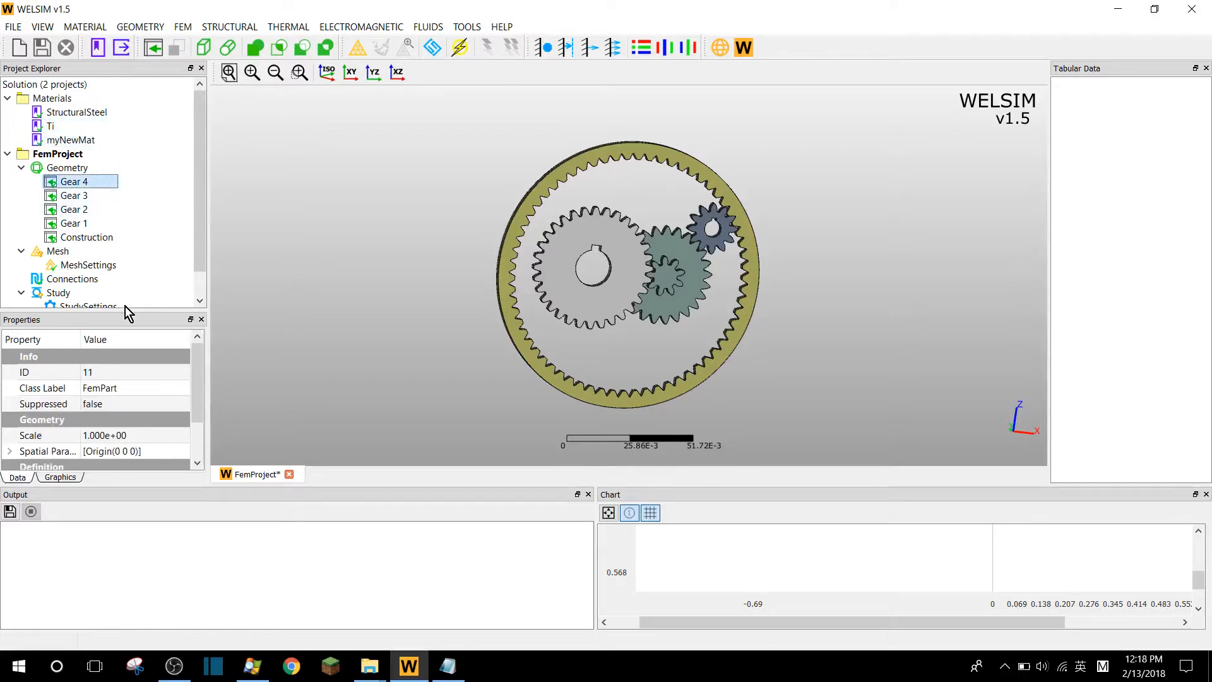
{"action": "left_click_drag", "start_coordinate": [126, 312], "coordinate": [126, 264]}
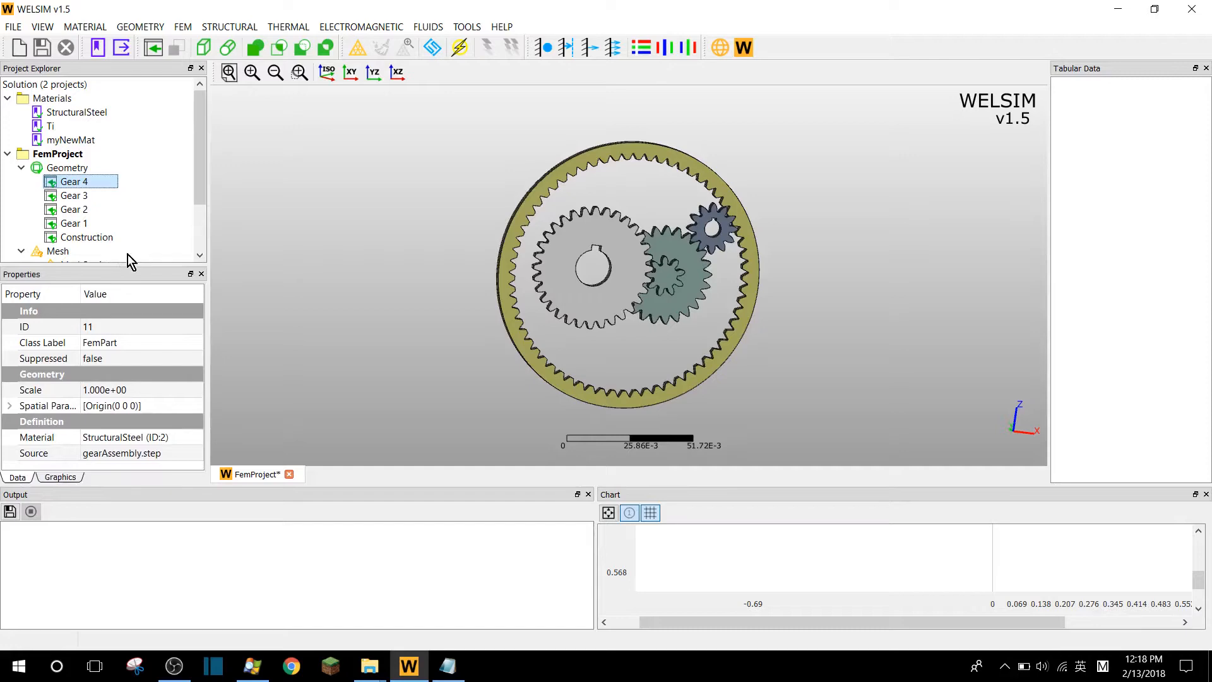
{"action": "left_click_drag", "start_coordinate": [322, 213], "coordinate": [383, 226]}
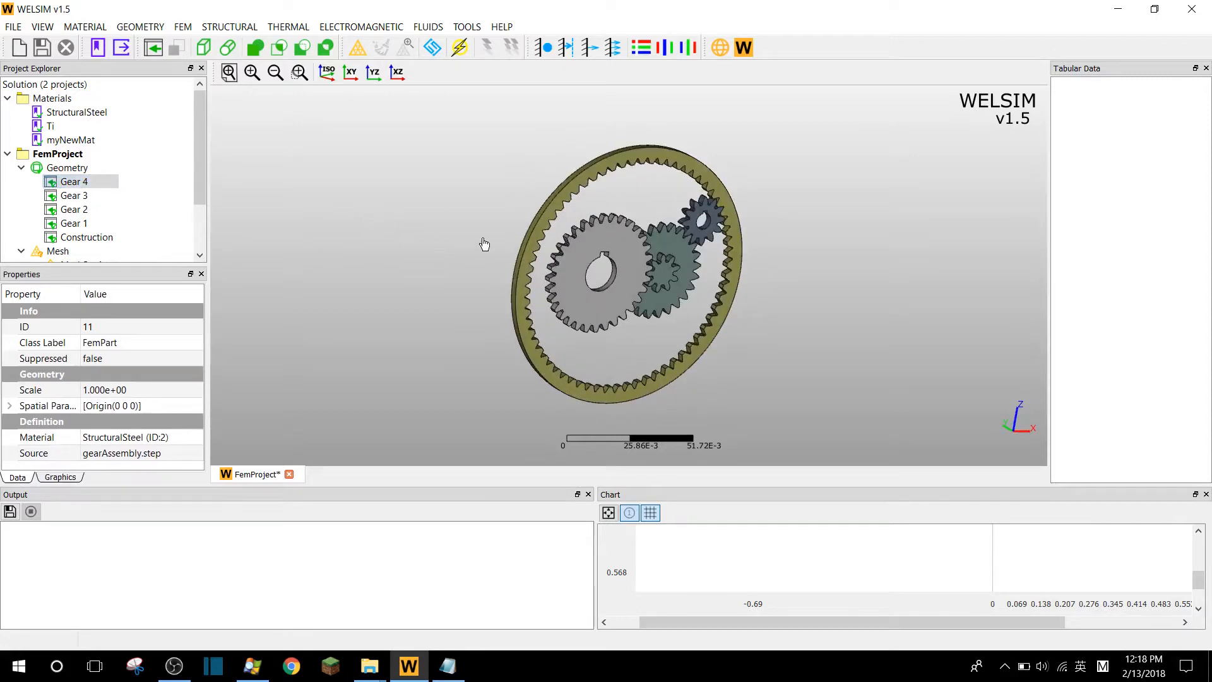
{"action": "left_click_drag", "start_coordinate": [484, 243], "coordinate": [421, 238]}
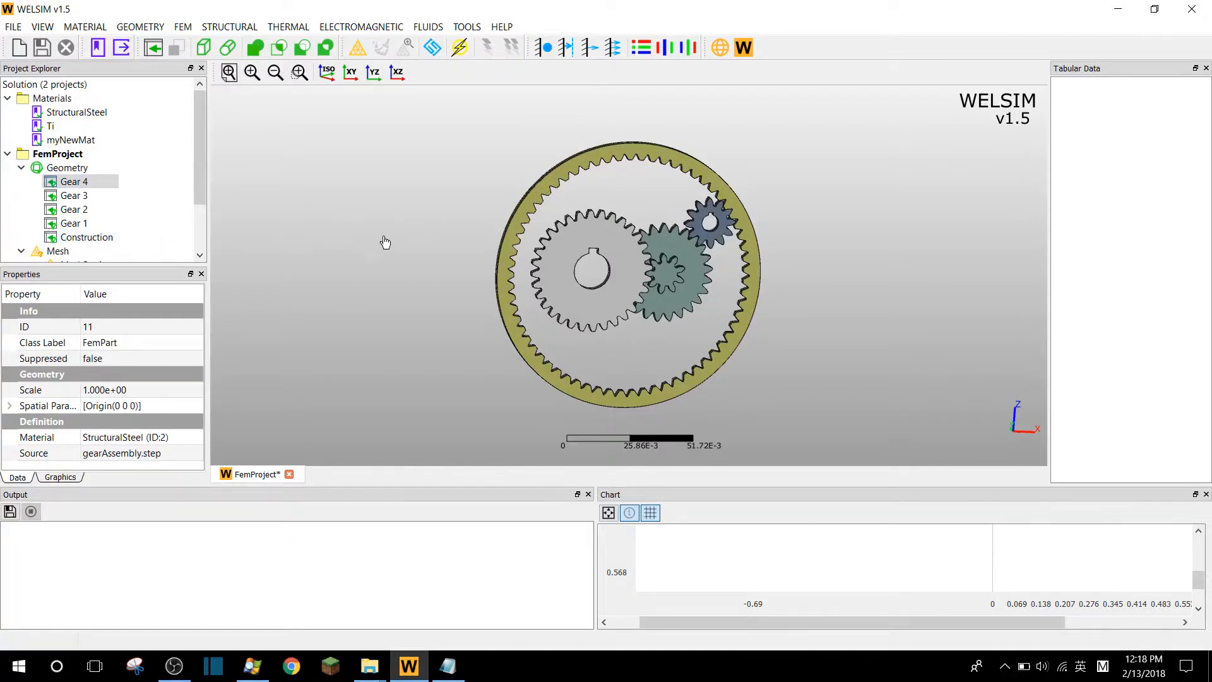
{"action": "mouse_move", "coordinate": [400, 230]}
{"action": "left_mouse_down"}
{"action": "mouse_move", "coordinate": [452, 243]}
{"action": "mouse_move", "coordinate": [400, 225]}
{"action": "left_mouse_up"}
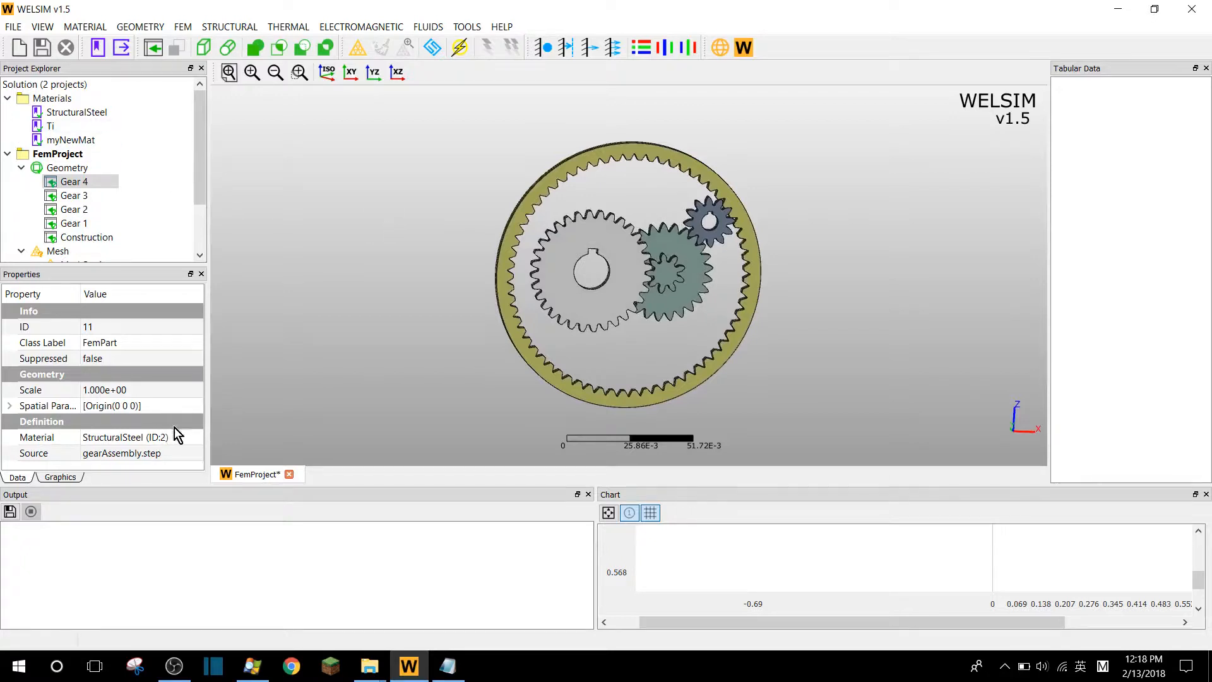
{"action": "left_click", "coordinate": [88, 182]}
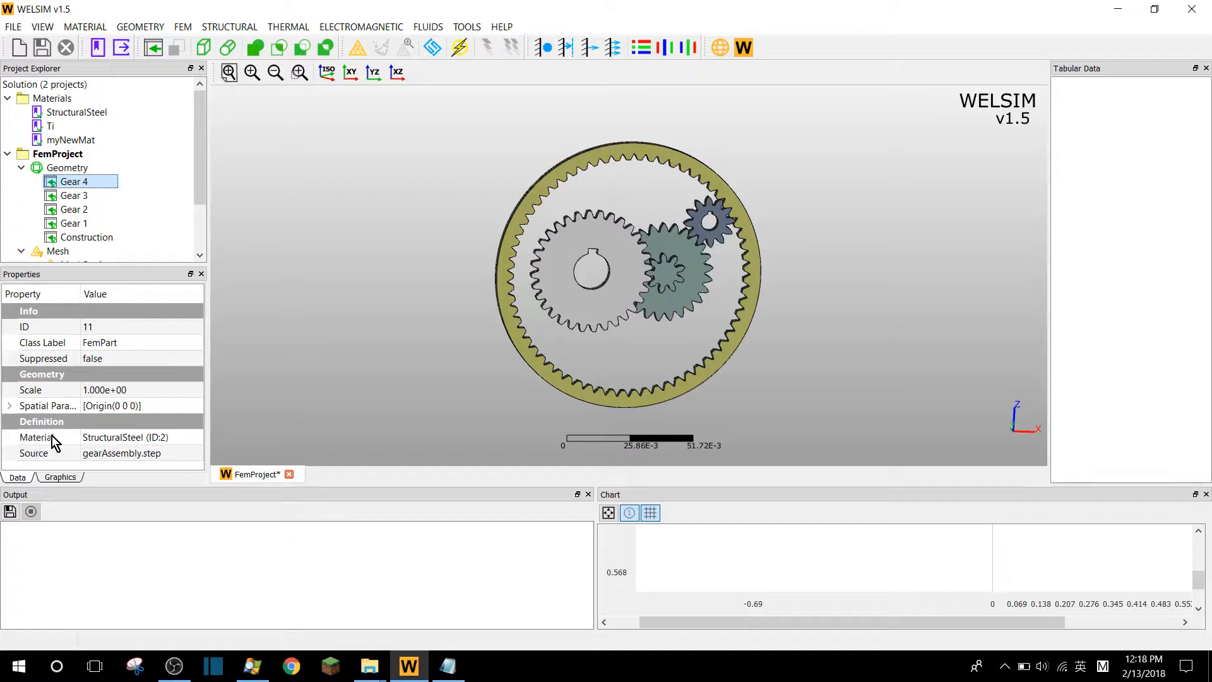
{"action": "left_click", "coordinate": [144, 437]}
{"action": "left_click", "coordinate": [98, 440]}
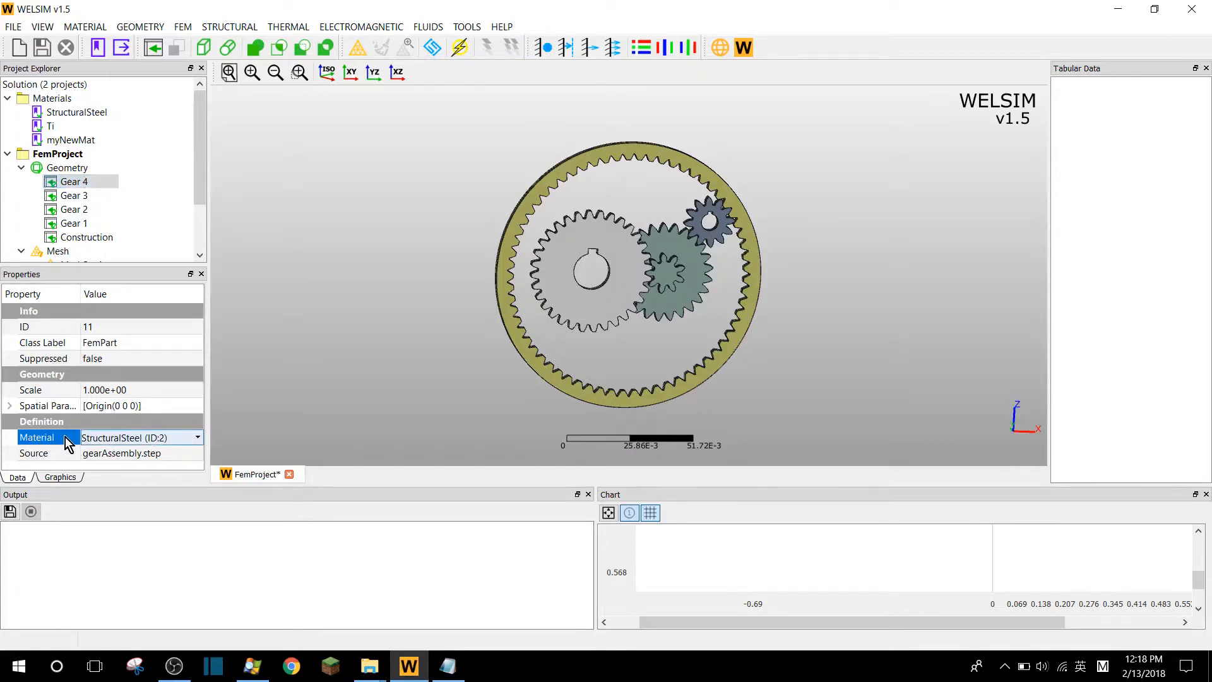
{"action": "left_click", "coordinate": [198, 438]}
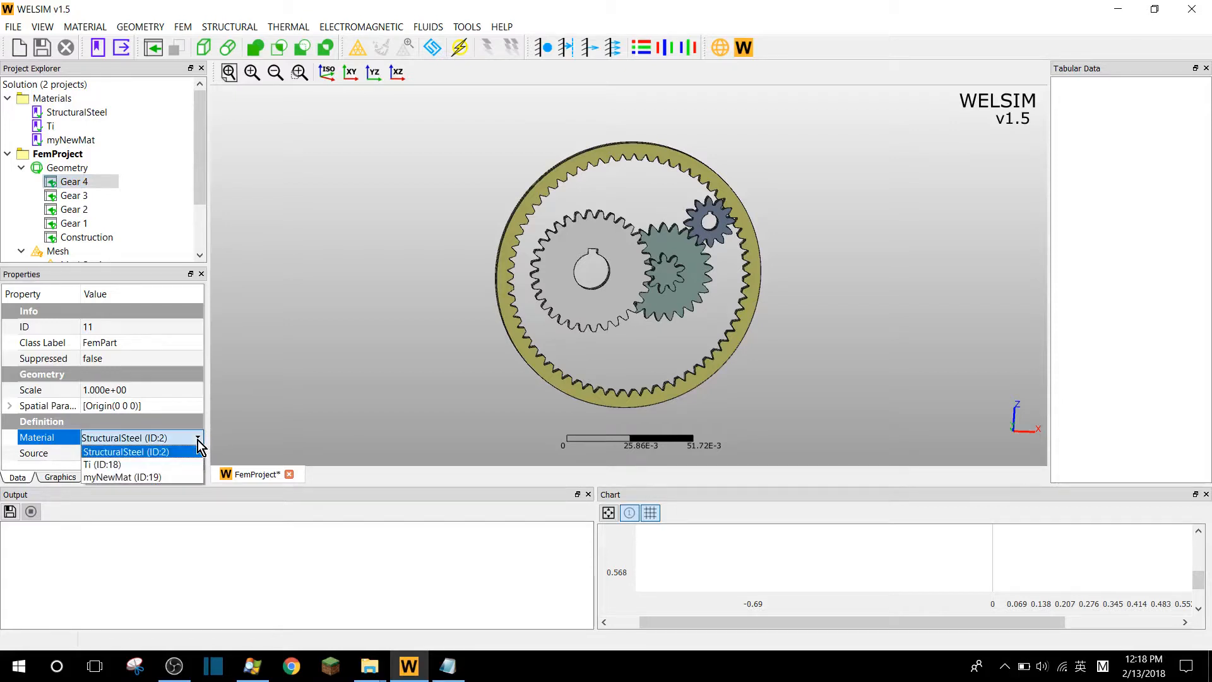
{"action": "left_click", "coordinate": [177, 468]}
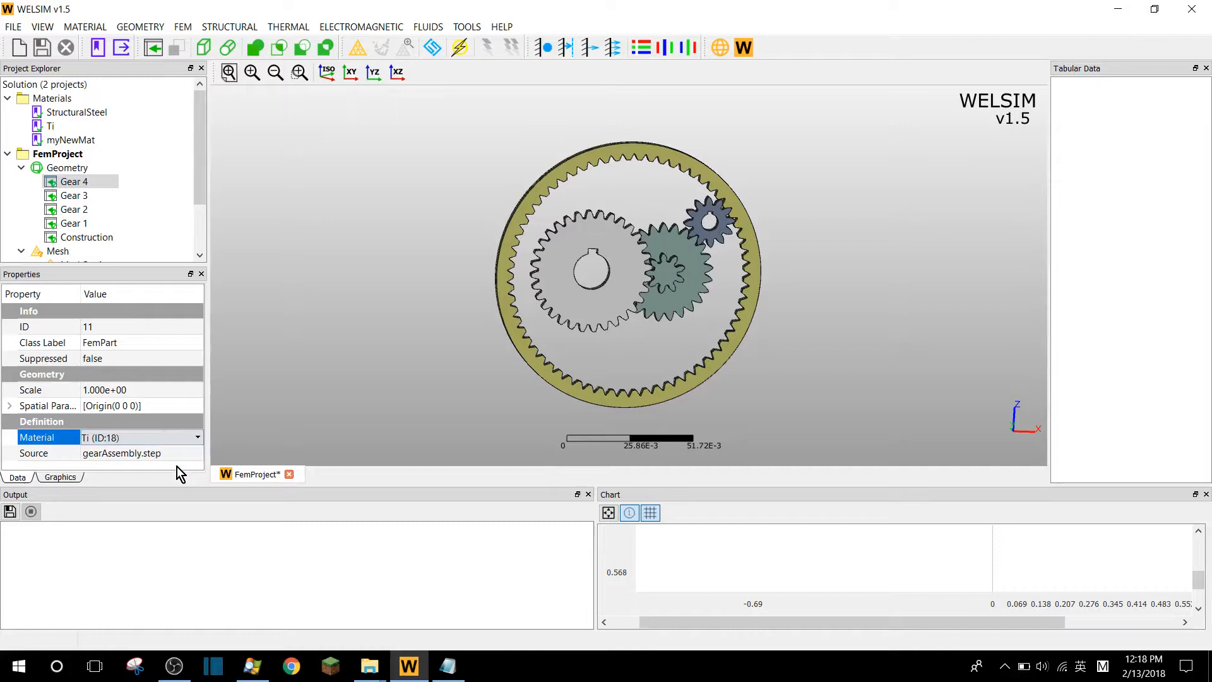
Assign the myNewMat material to Gear 3 and recheck that gear's material setting
{"action": "left_click", "coordinate": [88, 198]}
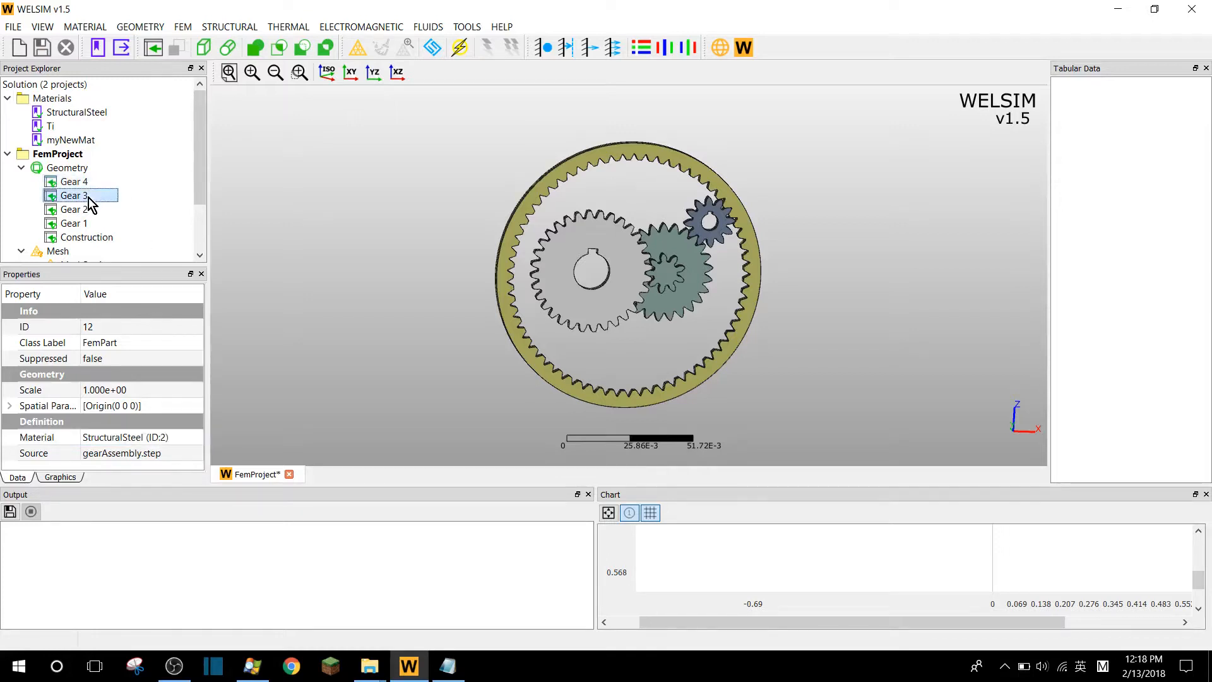
{"action": "left_click", "coordinate": [197, 435]}
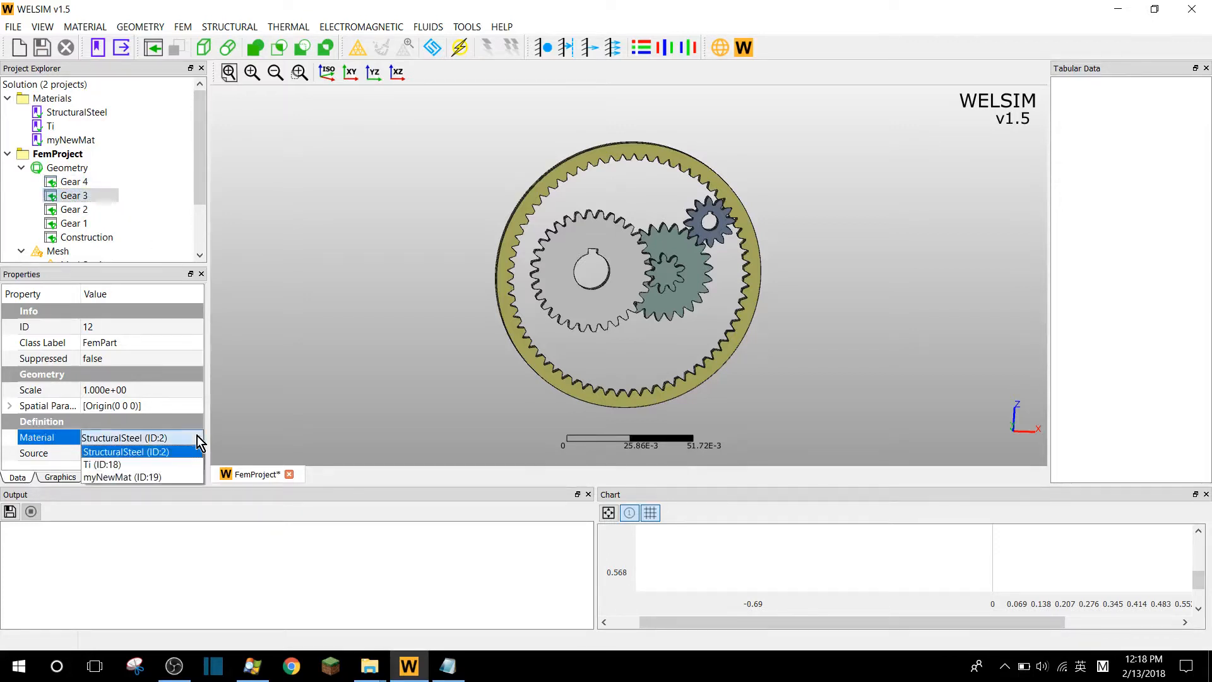
{"action": "left_click", "coordinate": [171, 480]}
{"action": "left_click_drag", "start_coordinate": [309, 198], "coordinate": [338, 195]}
{"action": "mouse_move", "coordinate": [198, 138]}
{"action": "left_mouse_down"}
{"action": "mouse_move", "coordinate": [204, 204]}
{"action": "mouse_move", "coordinate": [195, 145]}
{"action": "left_mouse_up"}
{"action": "left_click", "coordinate": [86, 193]}
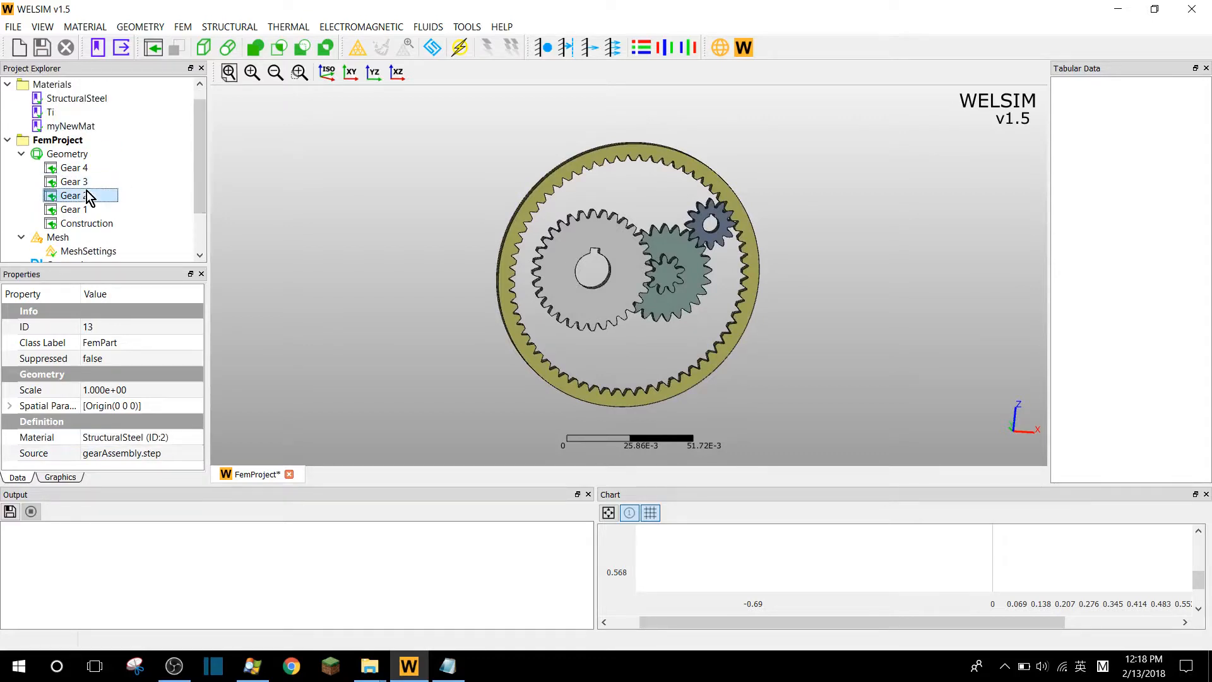
{"action": "left_click", "coordinate": [86, 181]}
{"action": "scroll", "coordinate": [183, 188], "scroll_direction": "up", "scroll_amount": 1}
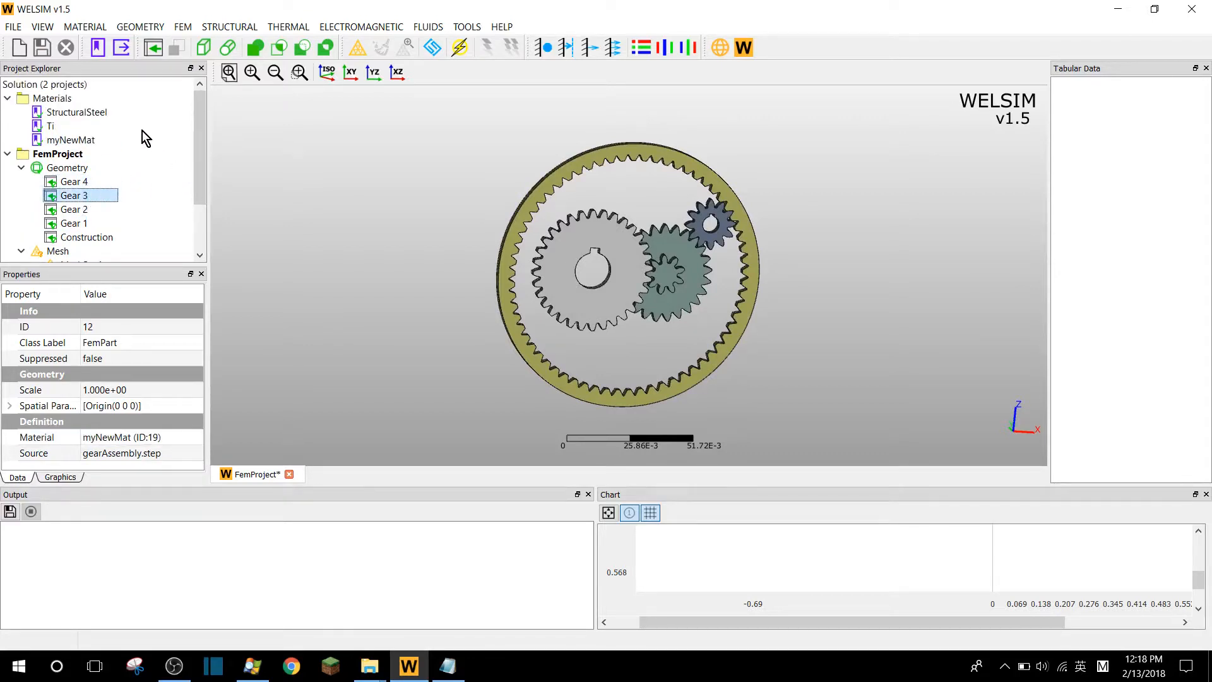
Start exporting the project's materials and browse to the WelSimLLC folder on the Data (D:) drive as the destination
{"action": "left_click", "coordinate": [91, 99]}
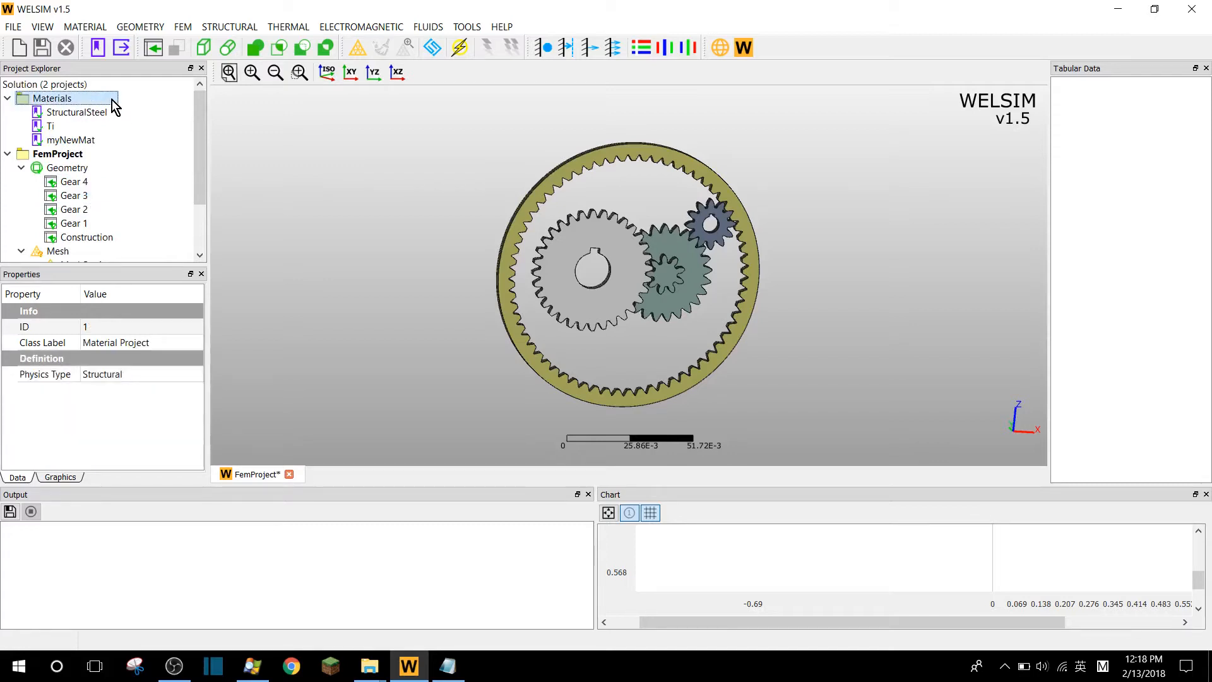
{"action": "right_click", "coordinate": [112, 100]}
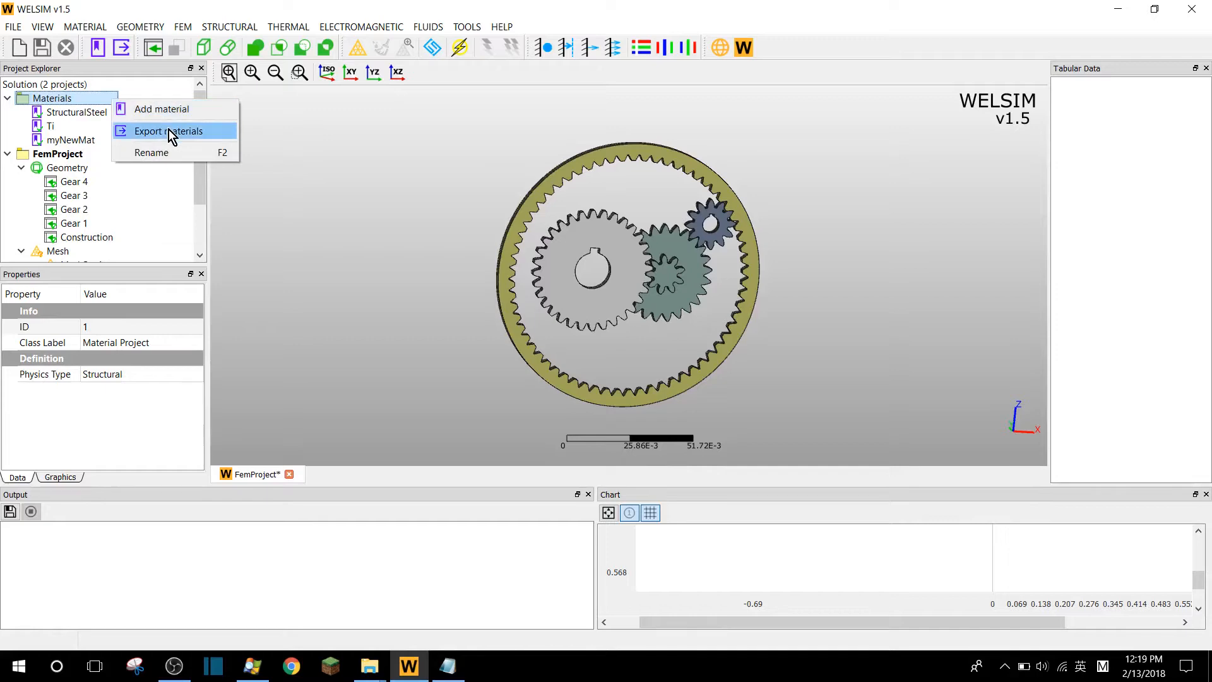
{"action": "left_click", "coordinate": [201, 133]}
{"action": "left_click_drag", "start_coordinate": [297, 278], "coordinate": [289, 308]}
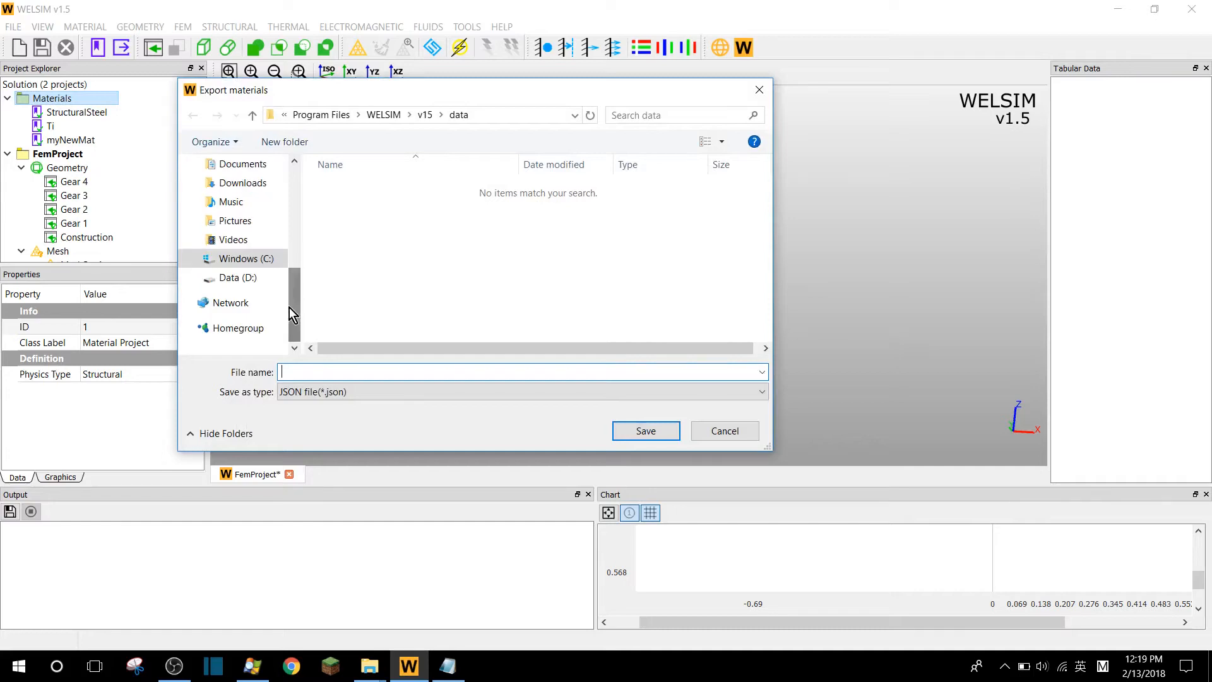
{"action": "left_click", "coordinate": [278, 279]}
{"action": "double_click", "coordinate": [374, 278]}
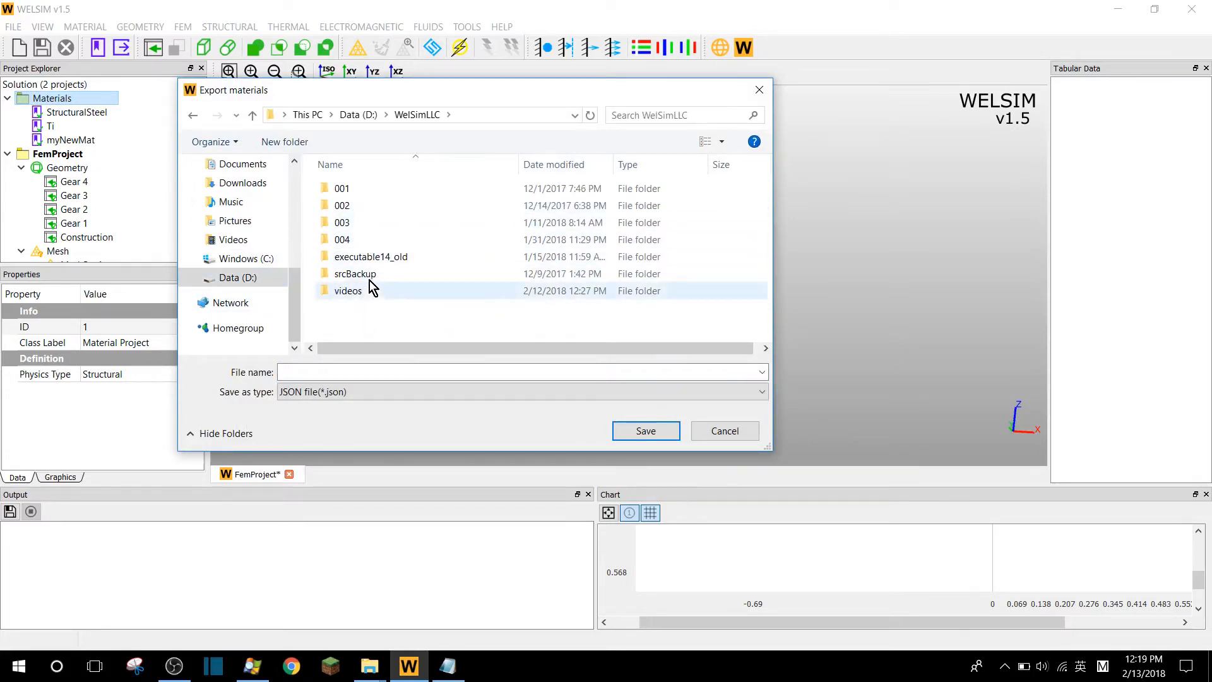
Try to save the materials export under the name 001 in the WelSimLLC folder
{"action": "left_click", "coordinate": [358, 368]}
{"action": "type", "text": "001"}
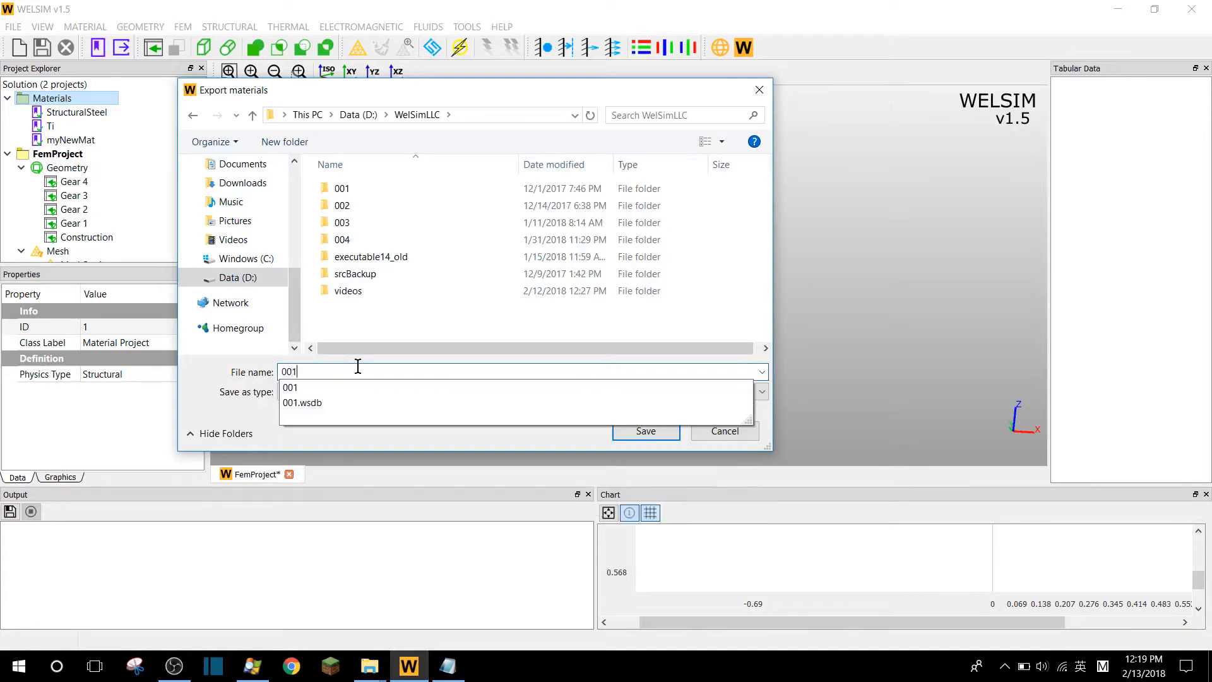
{"action": "left_click", "coordinate": [397, 401]}
{"action": "key", "text": "End"}
{"action": "key", "text": "BackSpace"}
{"action": "key", "text": "BackSpace"}
{"action": "key", "text": "BackSpace"}
{"action": "key", "text": "BackSpace"}
{"action": "key", "text": "BackSpace"}
{"action": "key", "text": "Return"}
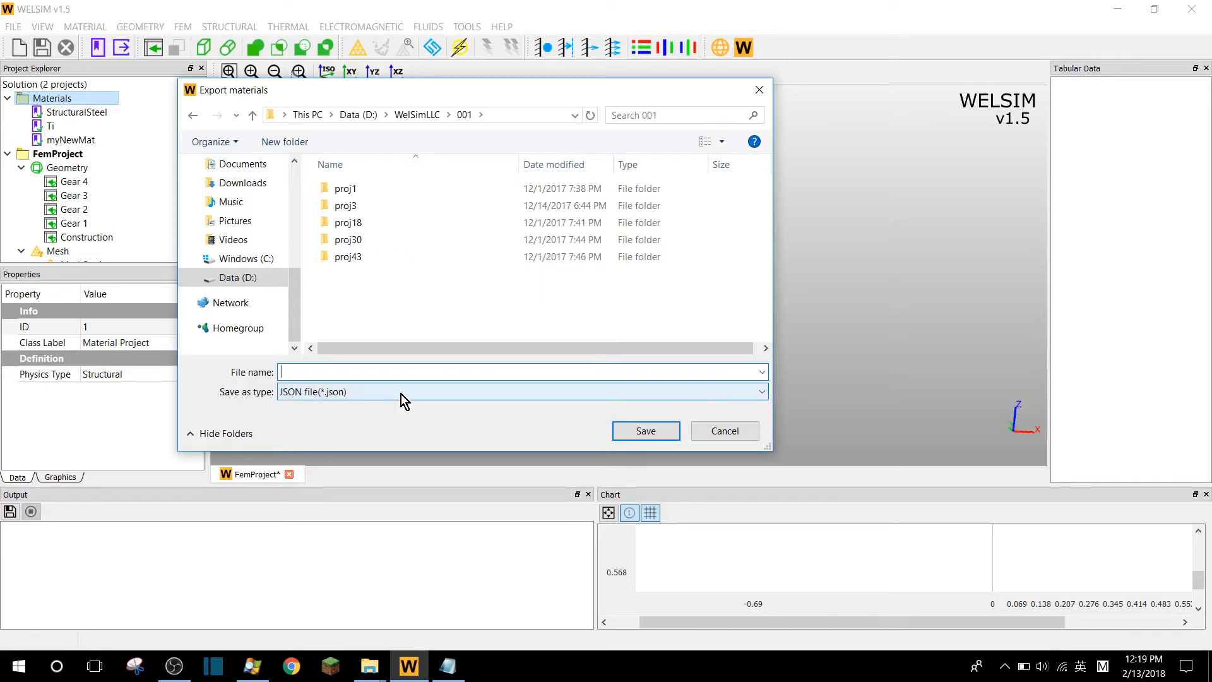
{"action": "left_click", "coordinate": [417, 114]}
Save the exported materials as 001.json in the WelSimLLC folder
{"action": "type", "text": "00"}
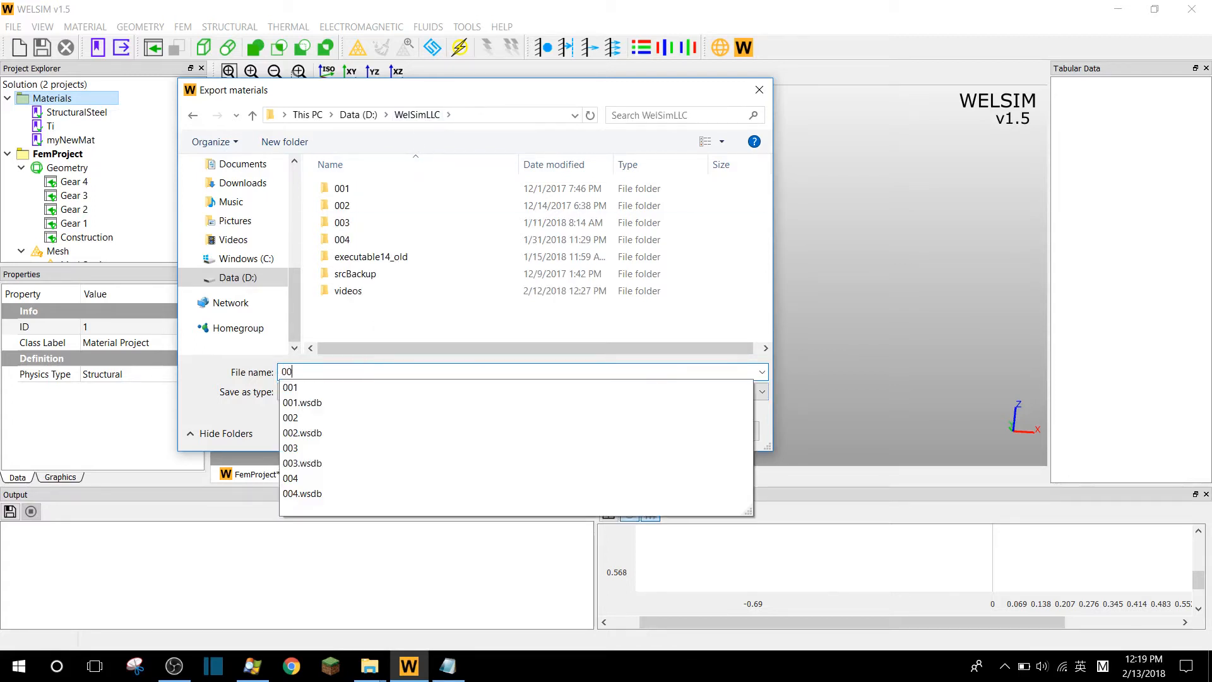
{"action": "type", "text": "1.json"}
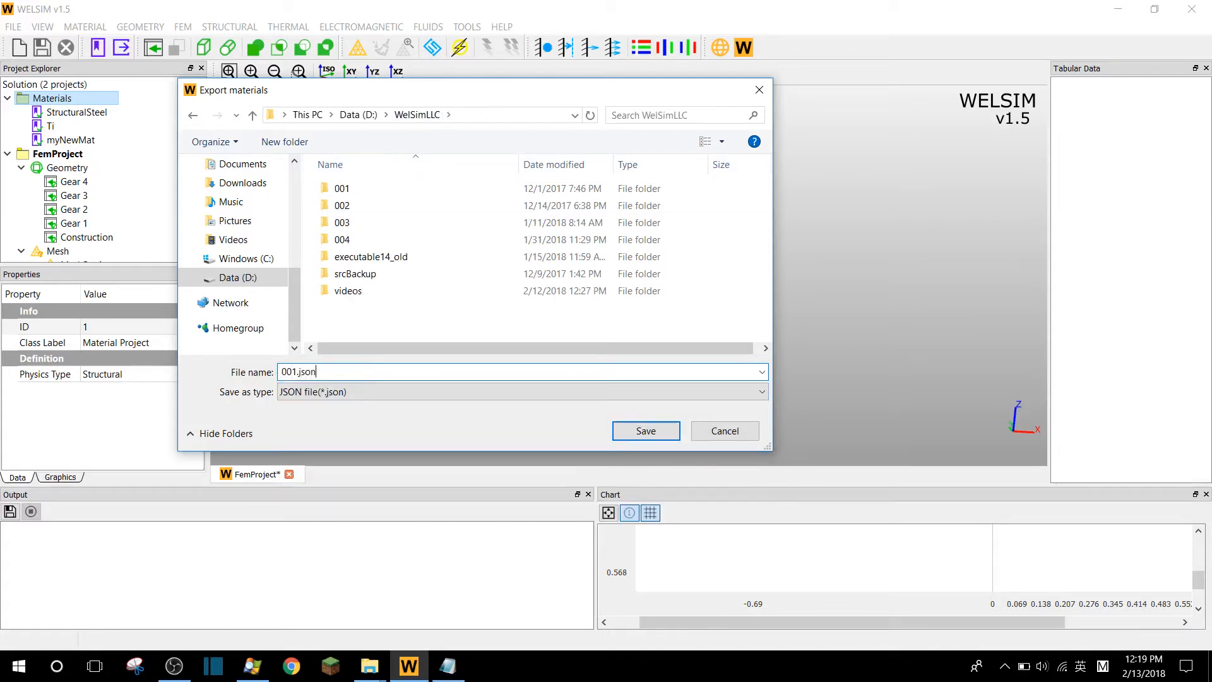
{"action": "key", "text": "Return"}
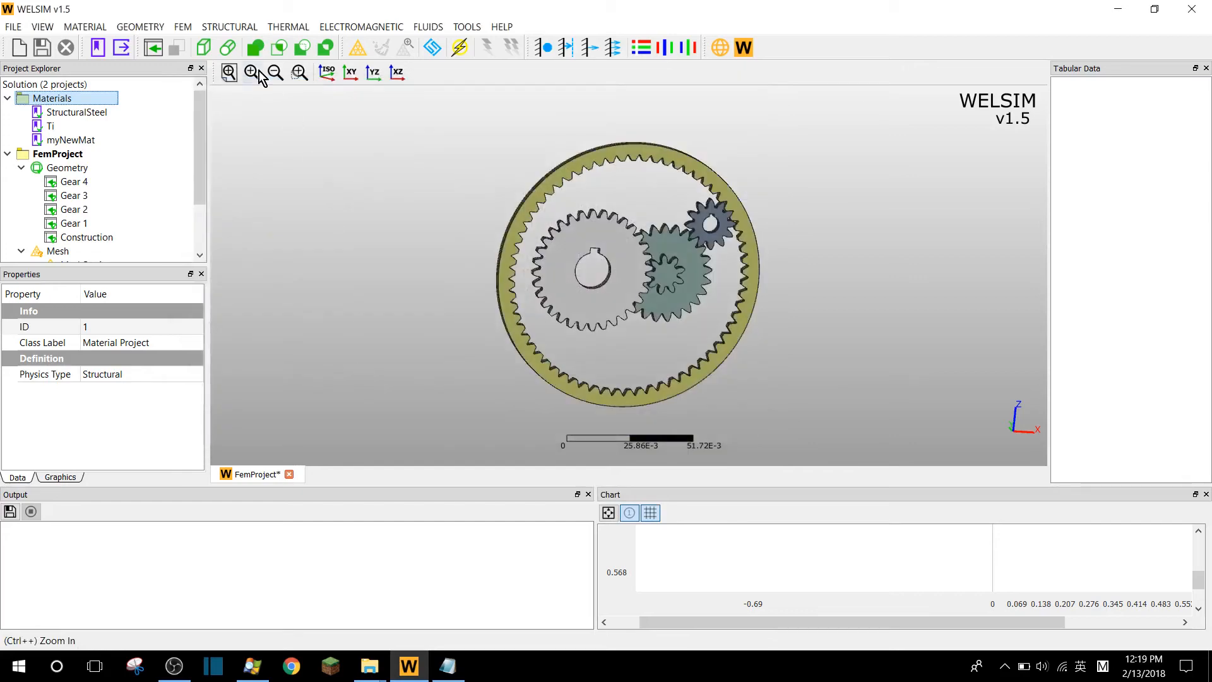
Switch to the WelSimLLC folder in File Explorer and open the exported 001 JSON file in Notepad
{"action": "mouse_move", "coordinate": [369, 667]}
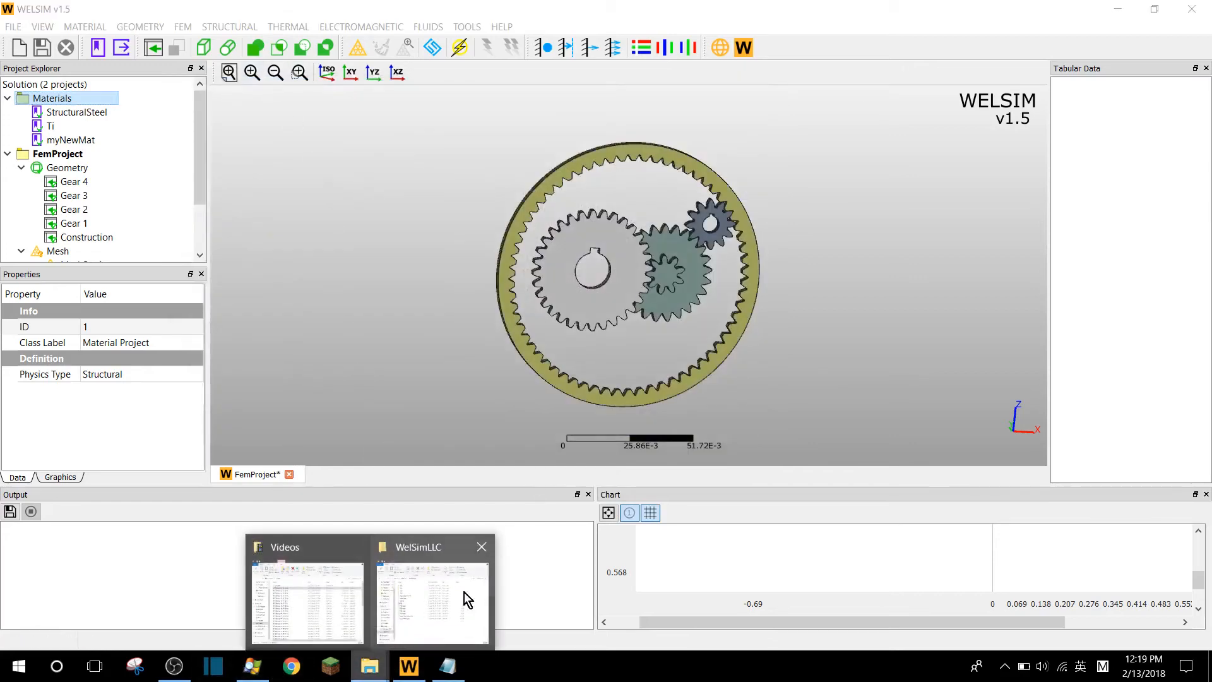
{"action": "left_click", "coordinate": [464, 593]}
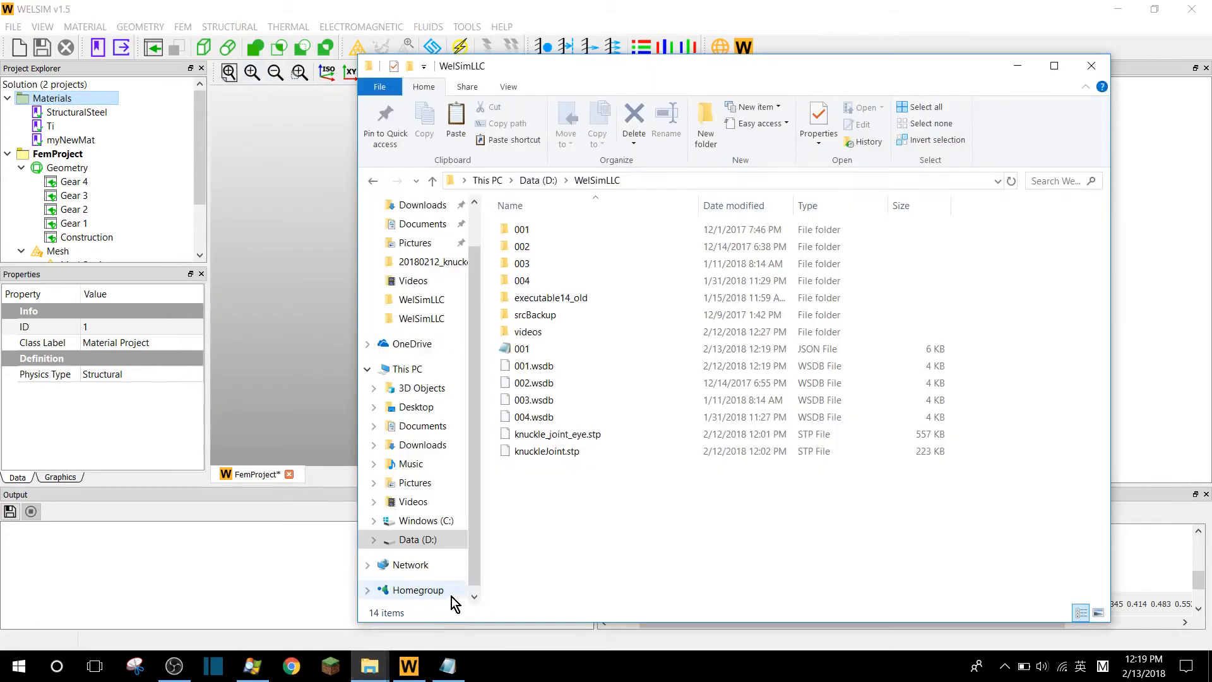
{"action": "left_click", "coordinate": [536, 350]}
{"action": "double_click", "coordinate": [535, 350]}
Examine the property entries stored for each material in the exported file, and return to the gear model in WELSIM
{"action": "scroll", "coordinate": [385, 210], "scroll_direction": "down", "scroll_amount": 15}
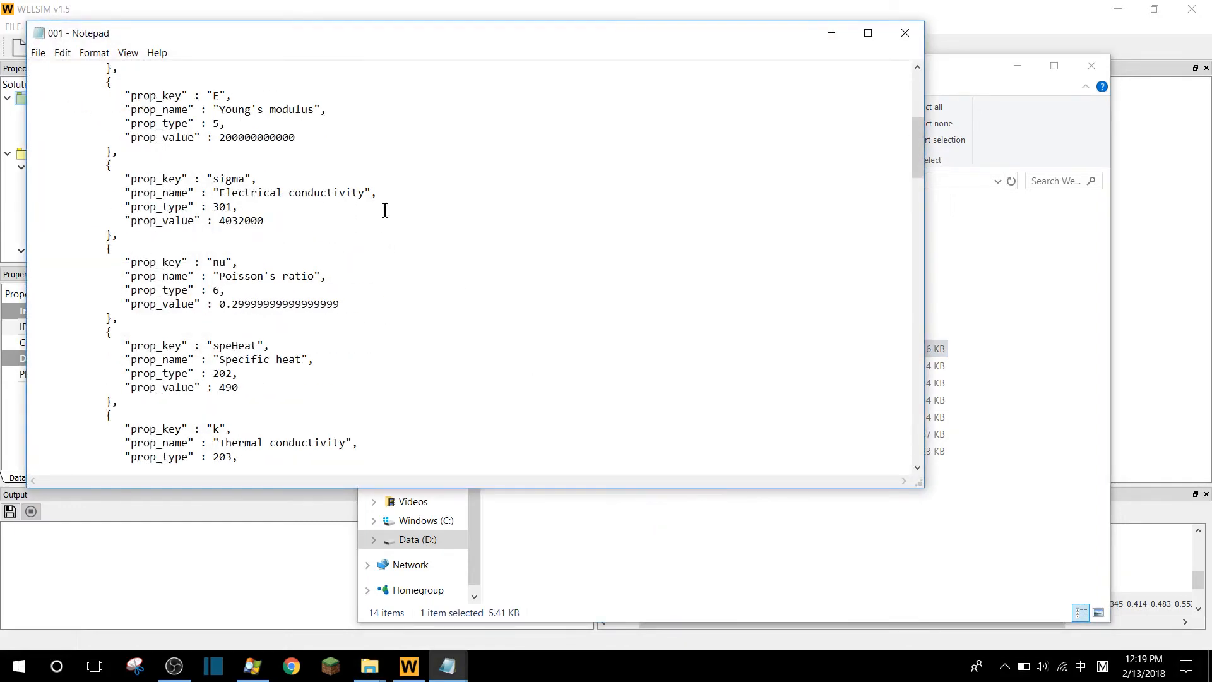
{"action": "left_click_drag", "start_coordinate": [453, 39], "coordinate": [668, 59]}
{"action": "scroll", "coordinate": [630, 265], "scroll_direction": "down", "scroll_amount": 18}
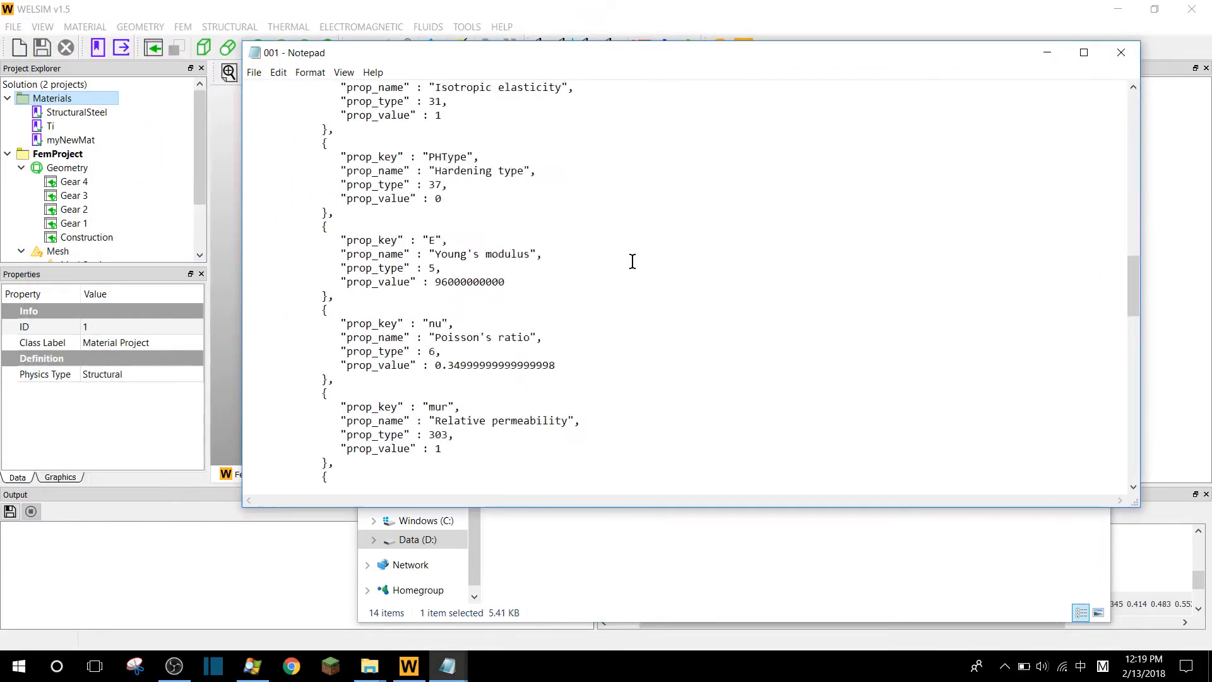
{"action": "scroll", "coordinate": [633, 303], "scroll_direction": "down", "scroll_amount": 10}
{"action": "scroll", "coordinate": [635, 304], "scroll_direction": "up", "scroll_amount": 20}
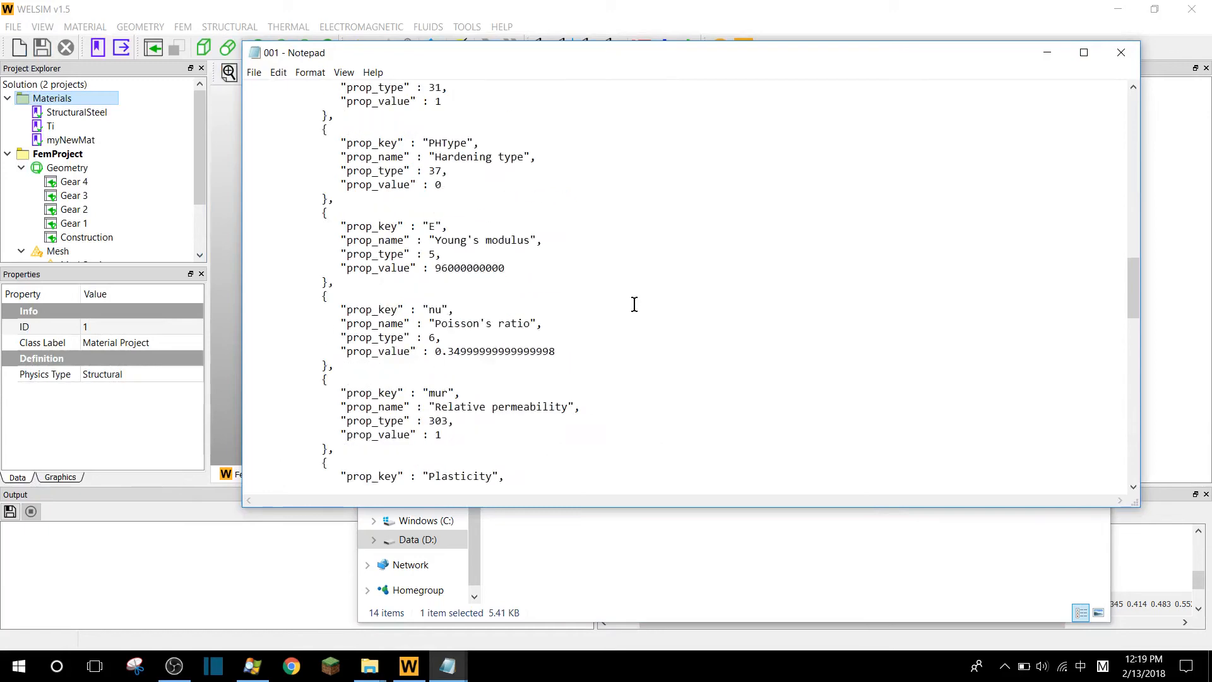
{"action": "scroll", "coordinate": [635, 304], "scroll_direction": "up", "scroll_amount": 2}
{"action": "scroll", "coordinate": [634, 304], "scroll_direction": "down", "scroll_amount": 20}
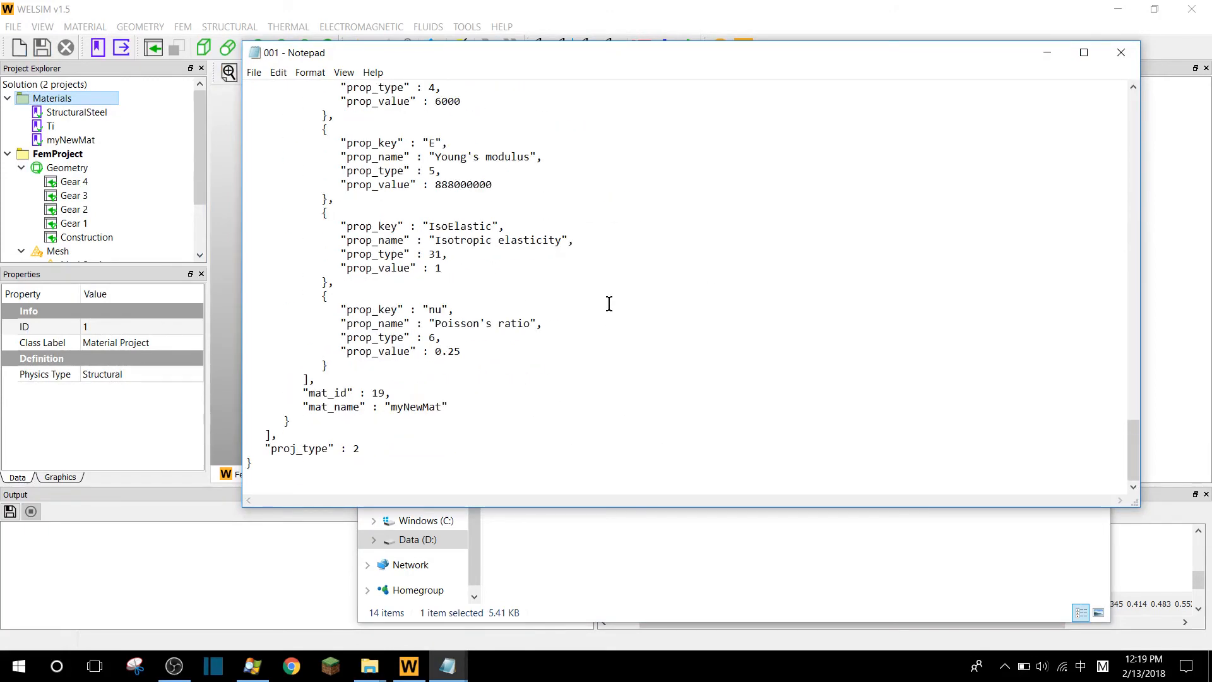
{"action": "scroll", "coordinate": [613, 316], "scroll_direction": "up", "scroll_amount": 15}
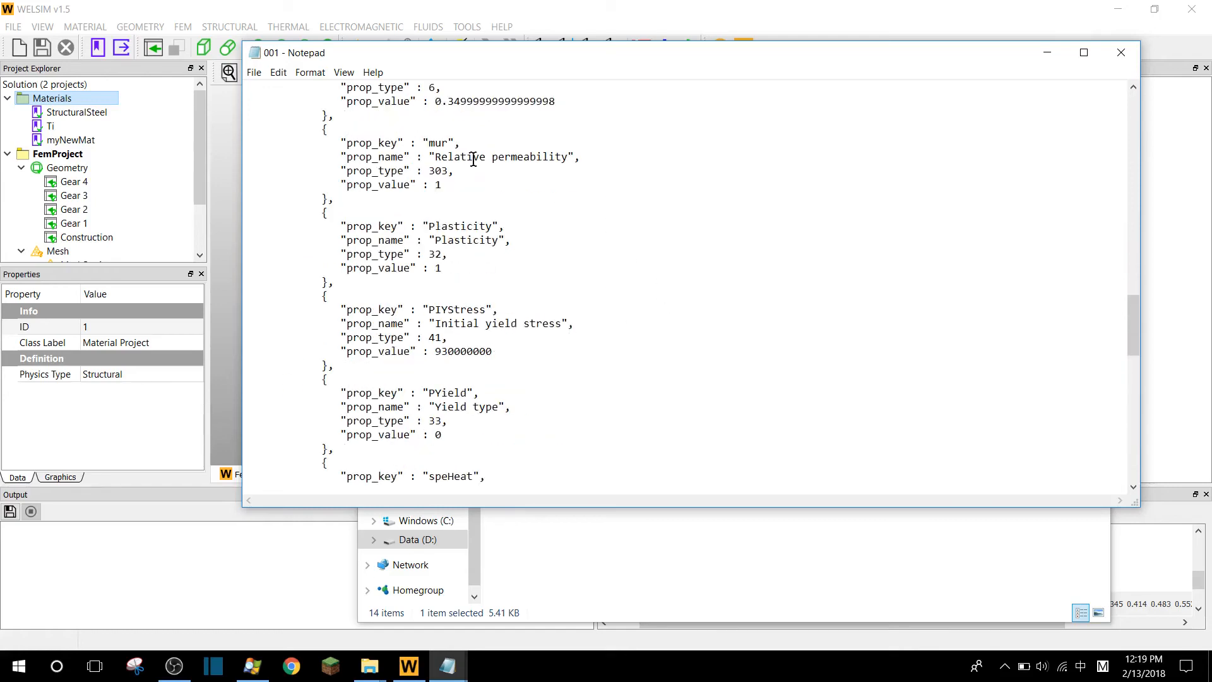
{"action": "left_click", "coordinate": [249, 7]}
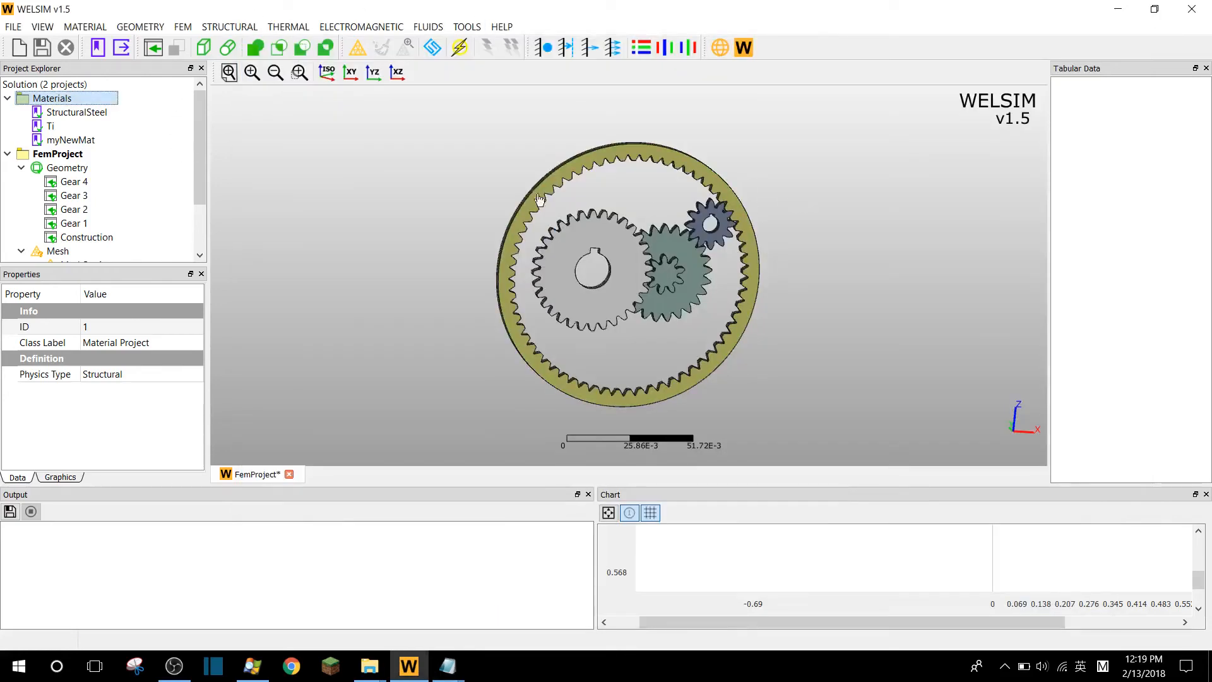
{"action": "mouse_move", "coordinate": [410, 168]}
{"action": "left_mouse_down"}
{"action": "mouse_move", "coordinate": [446, 189]}
{"action": "mouse_move", "coordinate": [411, 170]}
{"action": "mouse_move", "coordinate": [425, 173]}
{"action": "left_mouse_up"}
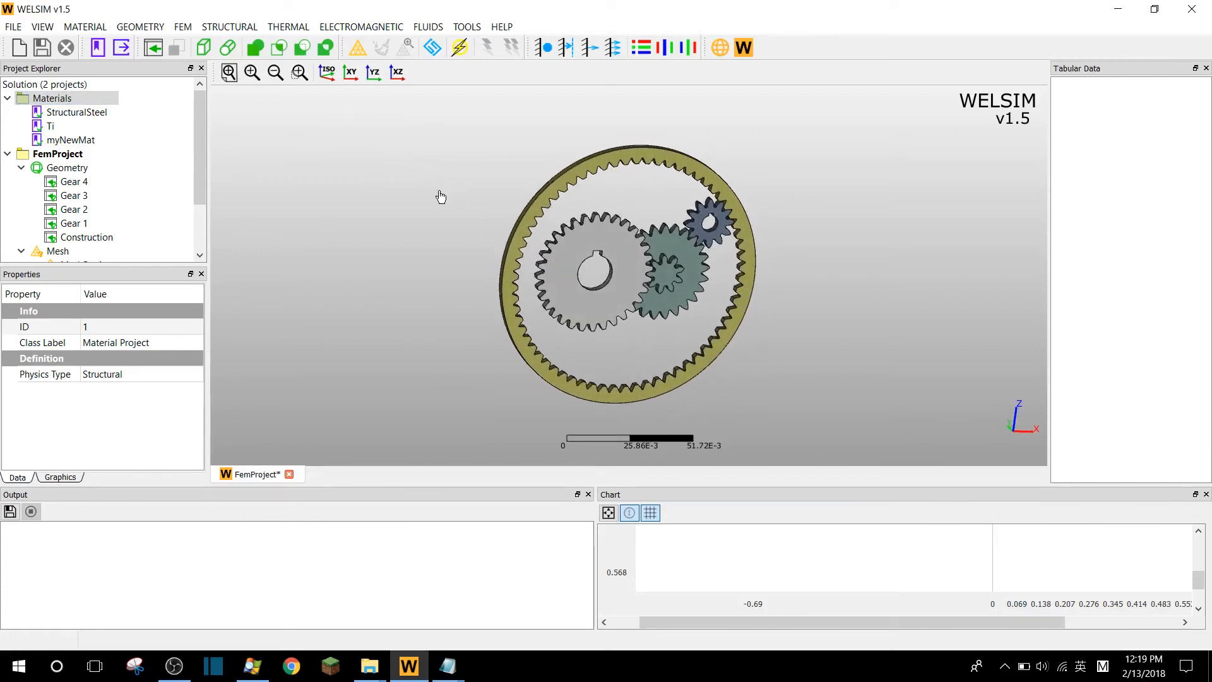